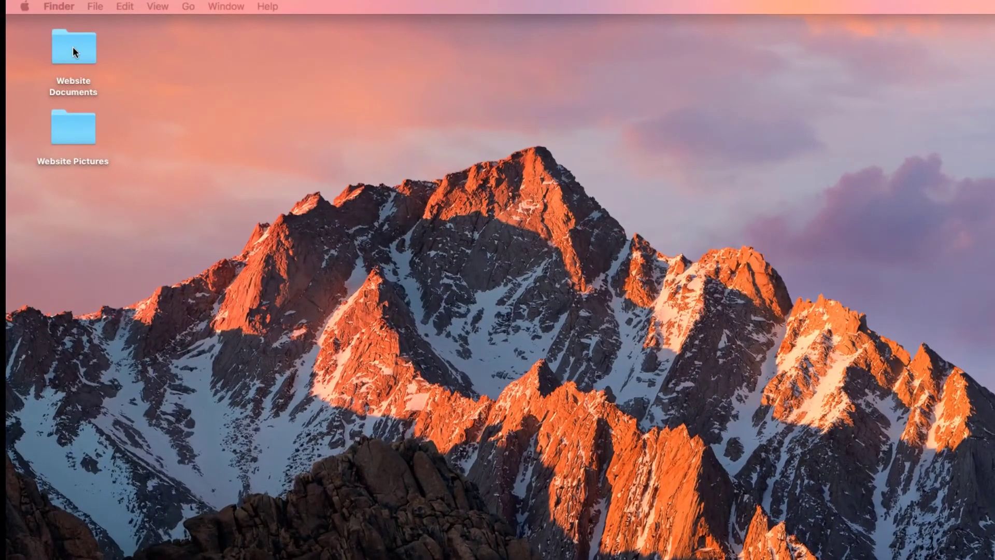
Open the Website Documents and Website Pictures folders in Finder to view the prepared files
click(72, 48)
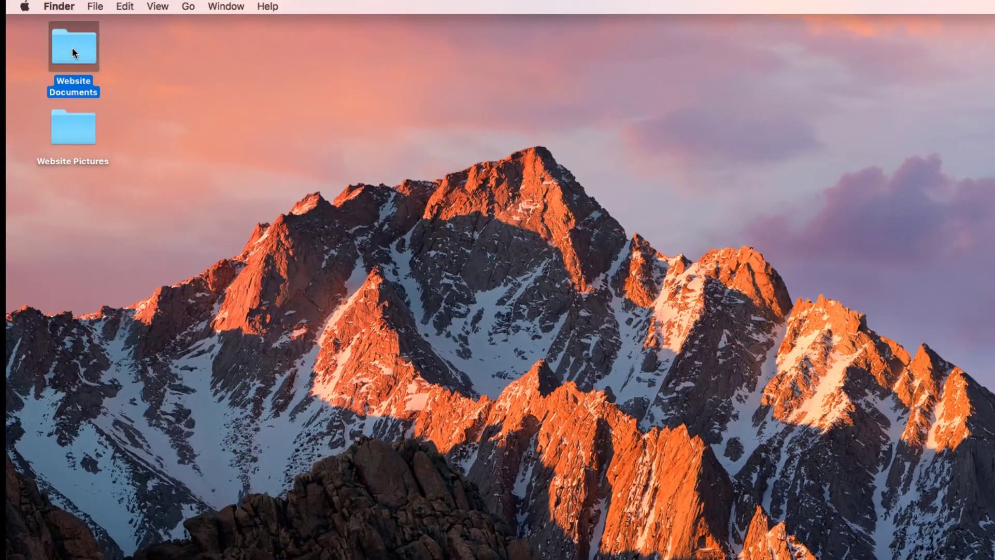
double_click(73, 47)
click(58, 138)
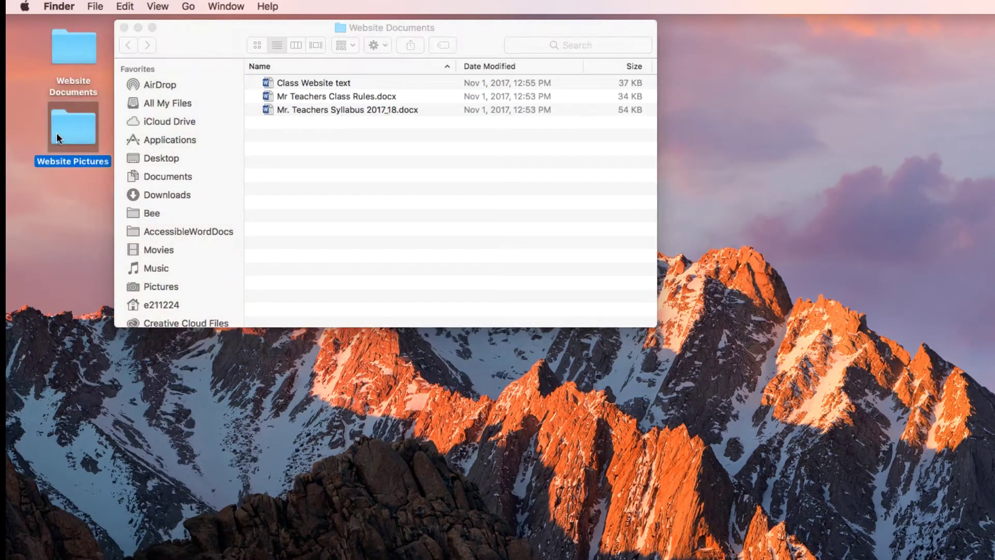
double_click(64, 136)
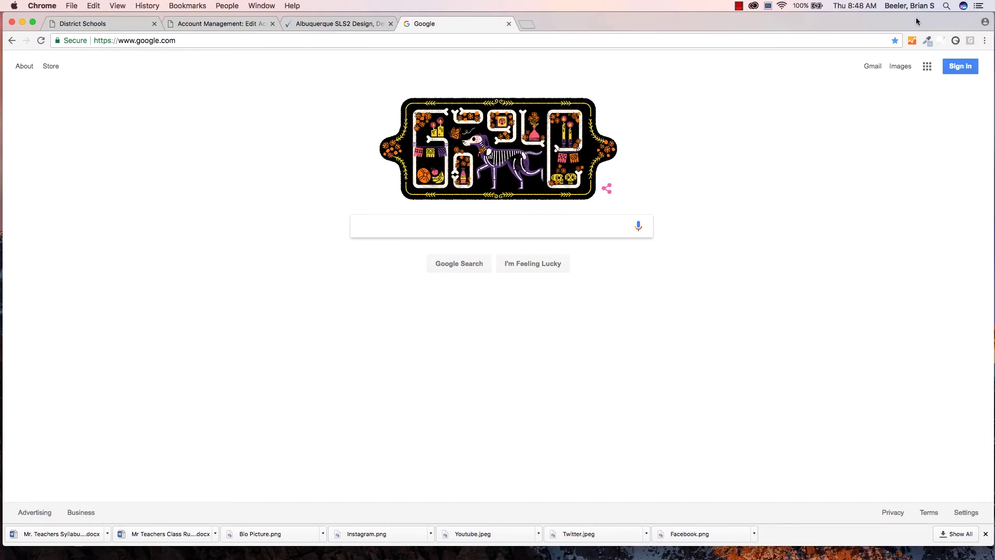
Sign in with the school Google account and open Google Drive from the apps grid
click(956, 66)
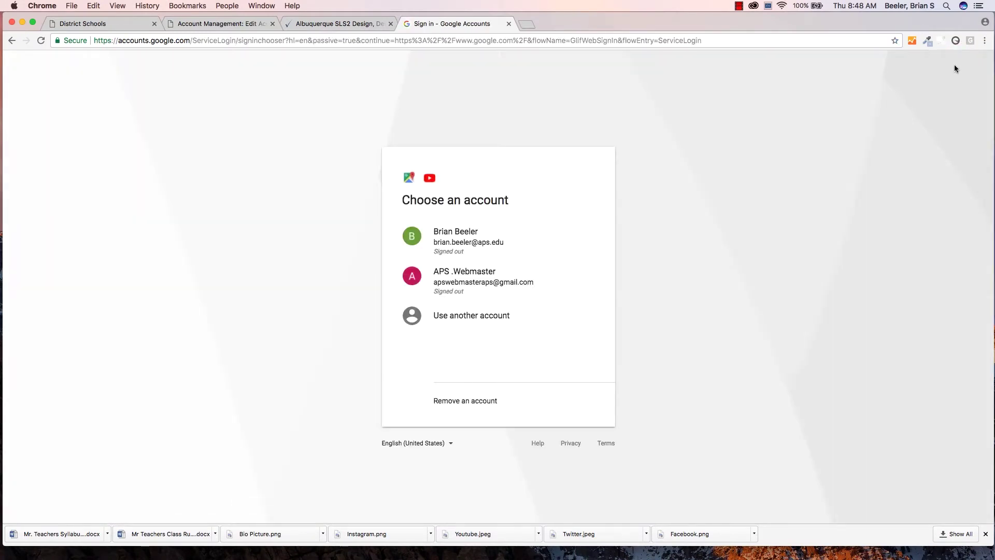
click(457, 239)
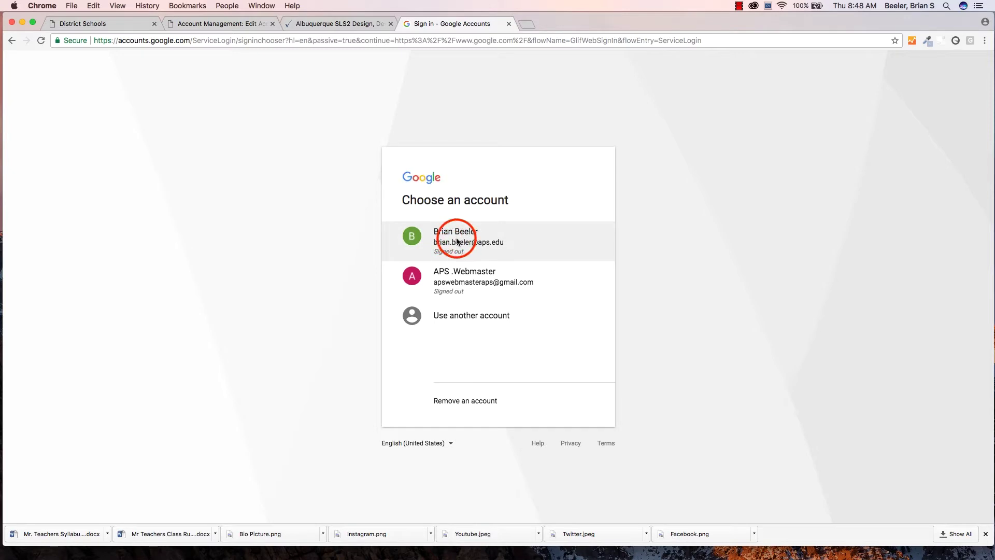
click(570, 312)
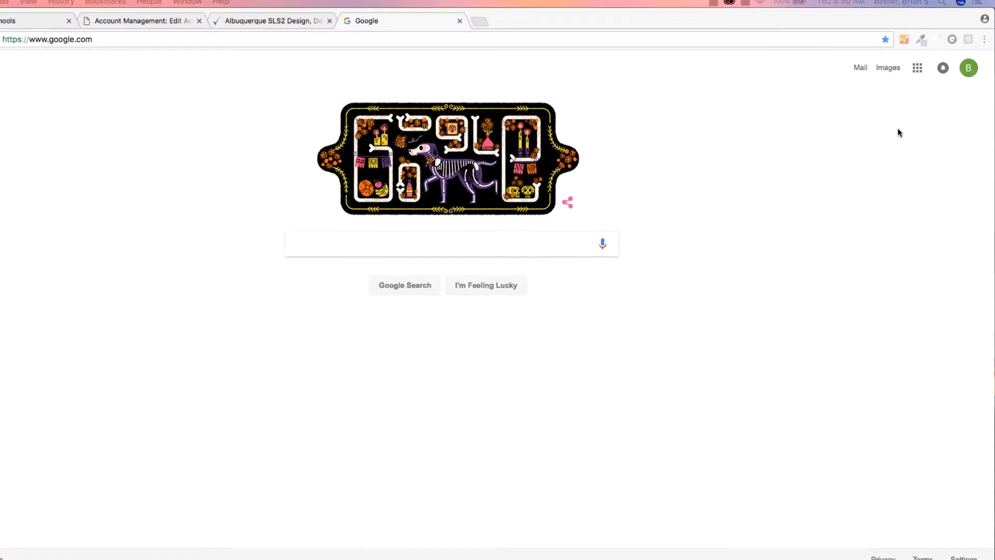
click(917, 68)
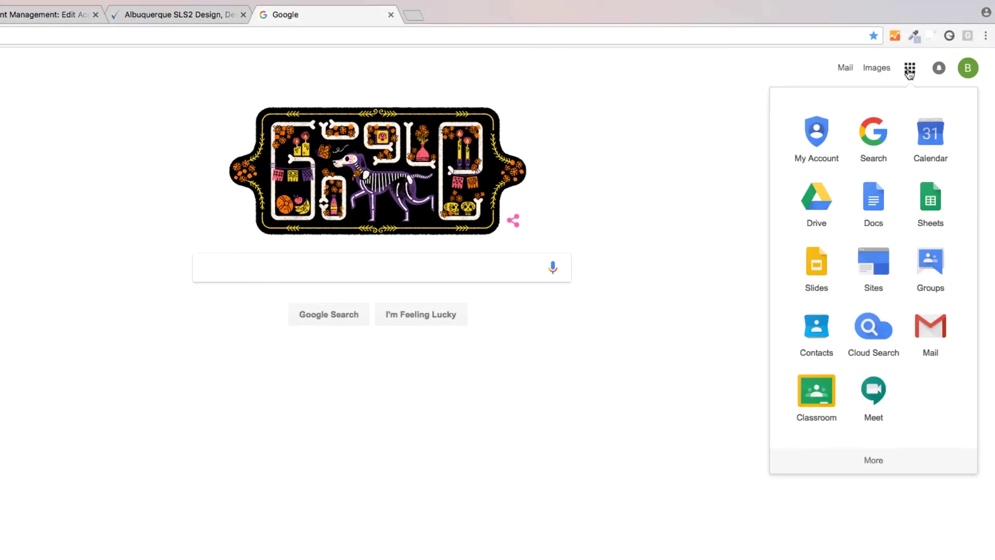
click(811, 203)
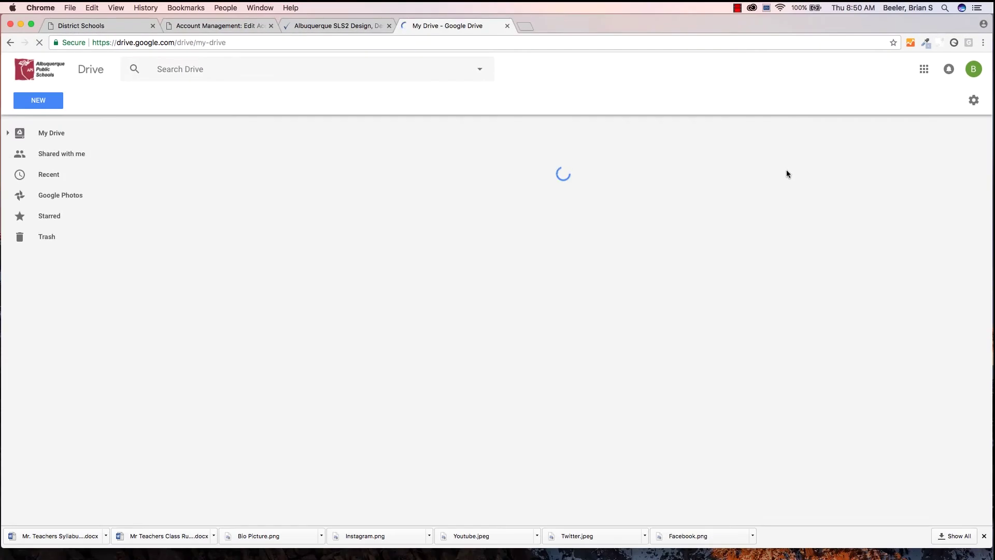
Create a new Google Sites site from Drive's New > More menu
click(38, 100)
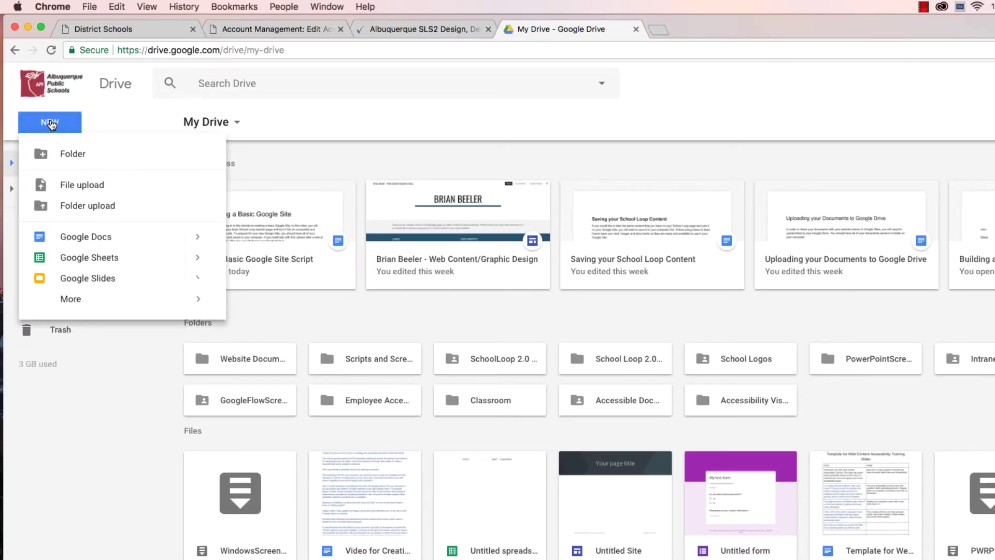
mouse_move(73, 305)
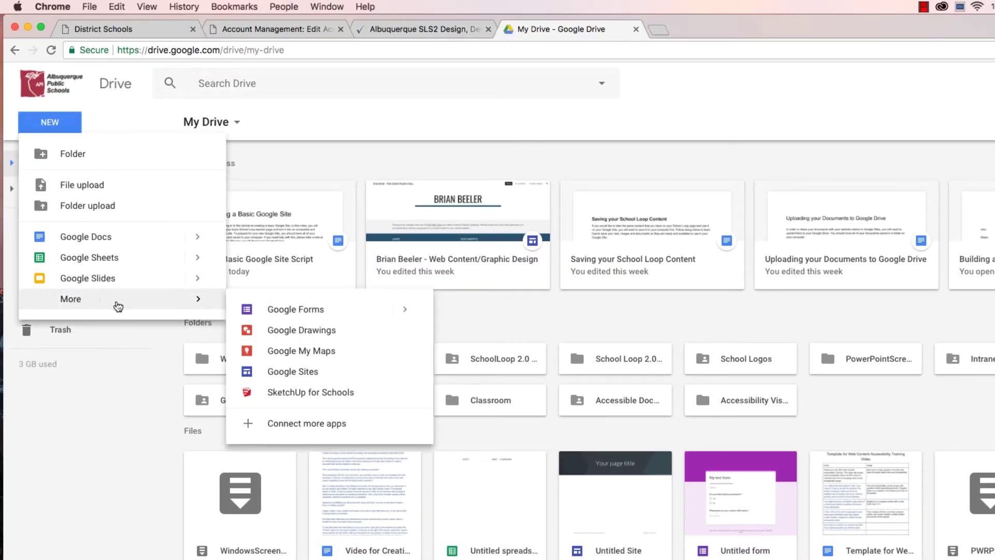
click(332, 373)
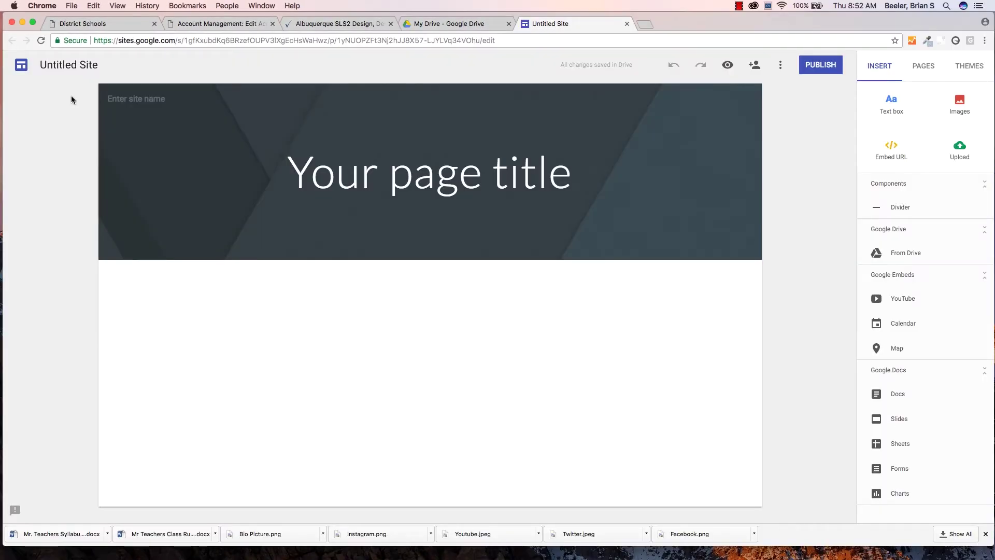
Rename the site file to 'My Teacher Site' and set the header name and page title to 'Mr. Teacher'
drag(39, 63, 113, 63)
text(My Teacher)
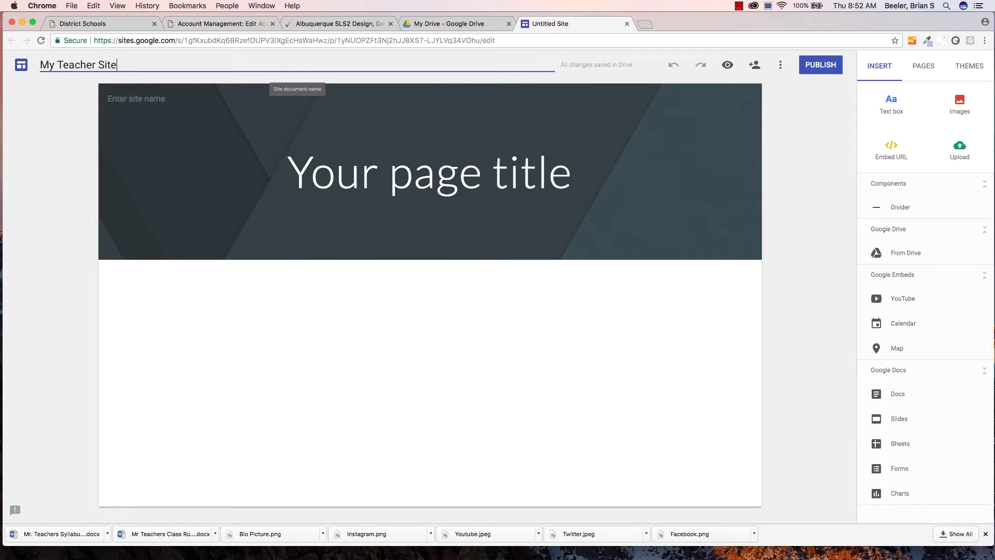
click(127, 99)
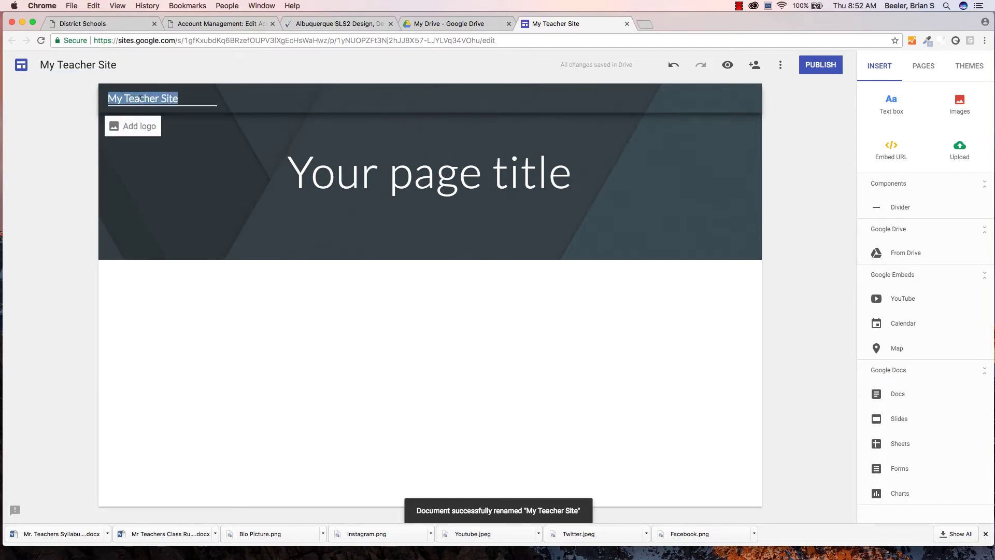
text(Mr.)
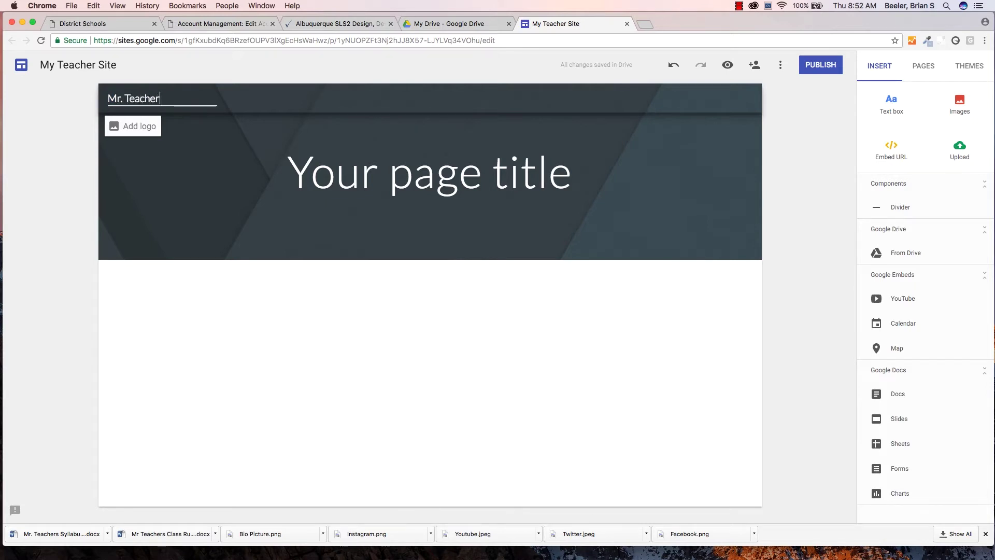
click(363, 174)
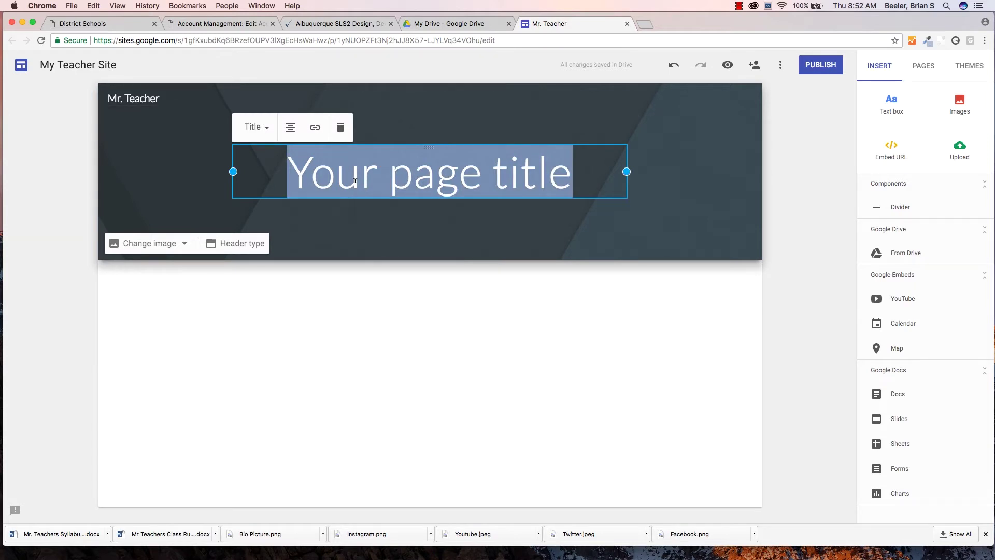
text(Mr. Tea)
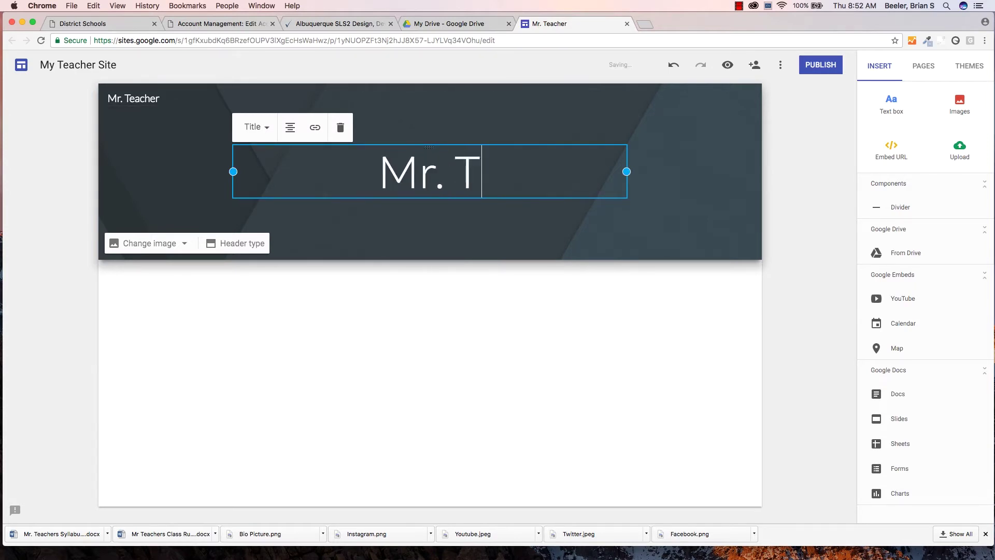
text(cher)
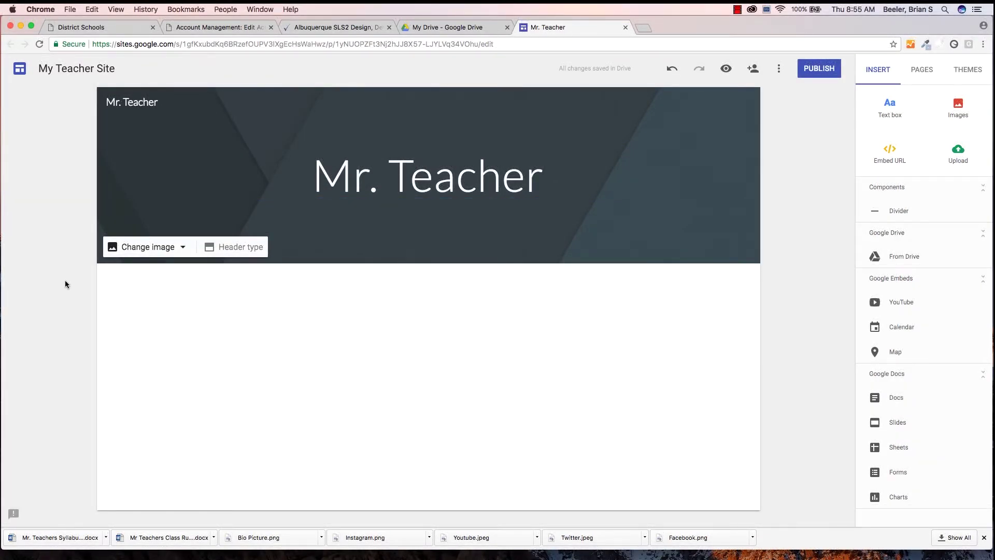
Set the header background to the chalkboard photo from the image gallery
click(181, 247)
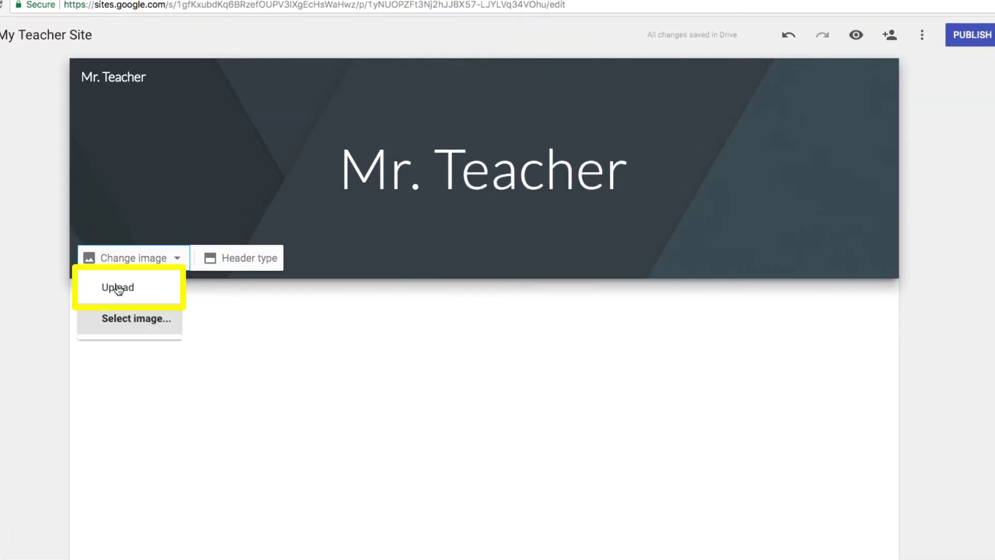
click(130, 320)
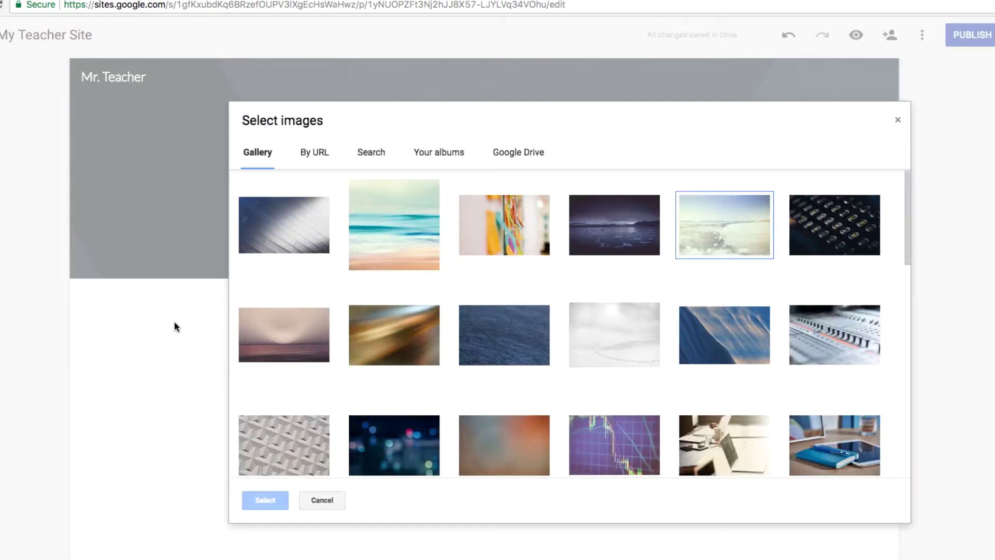
scroll(493, 336, down, 9)
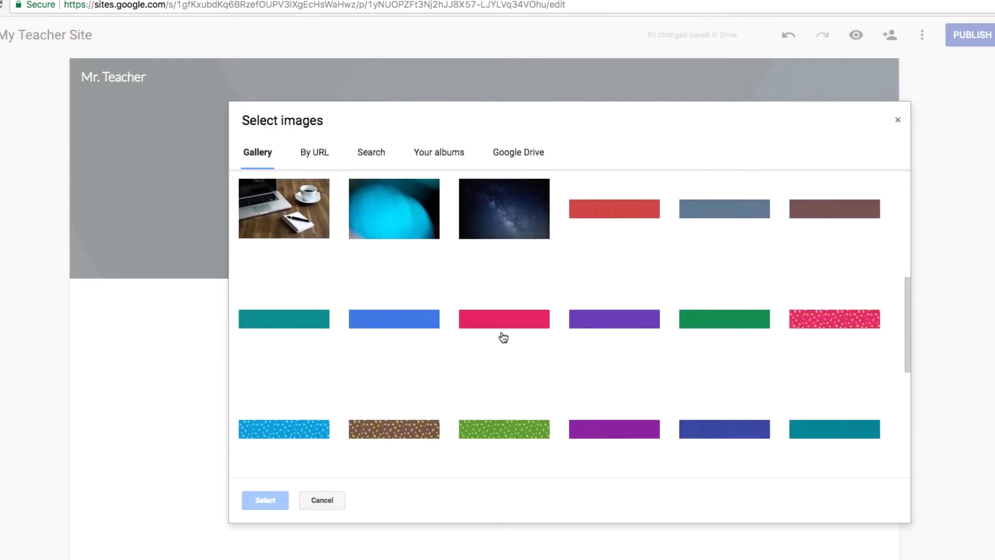
scroll(503, 337, down, 5)
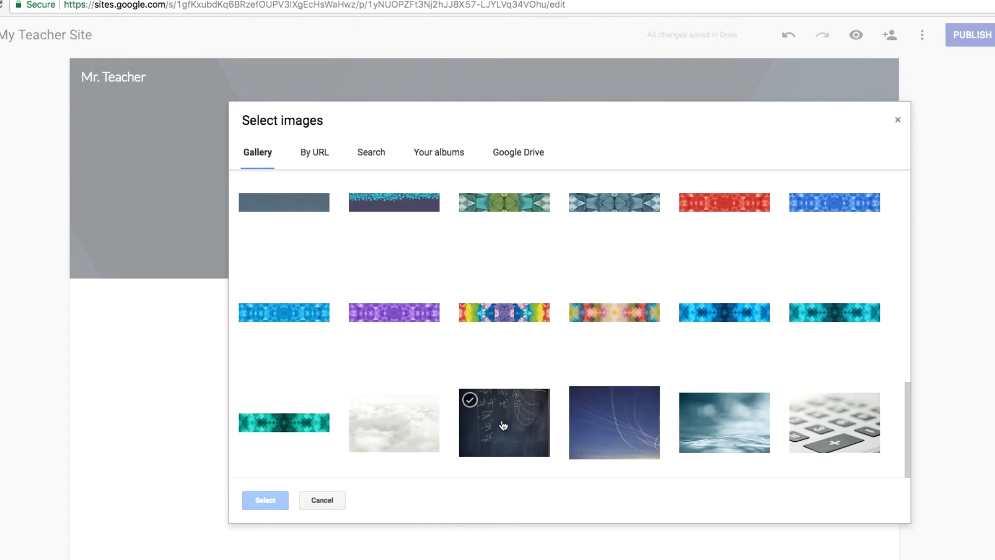
click(503, 425)
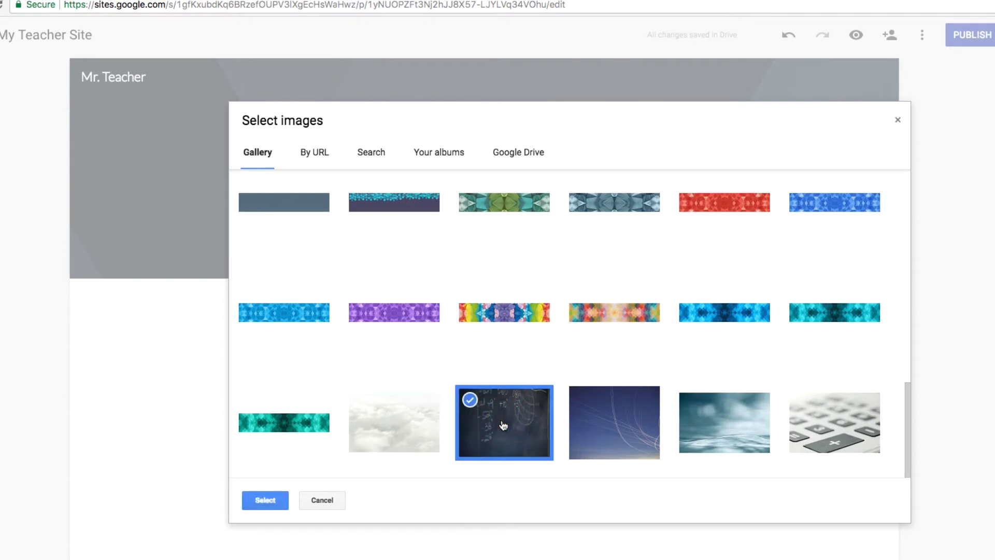
click(265, 499)
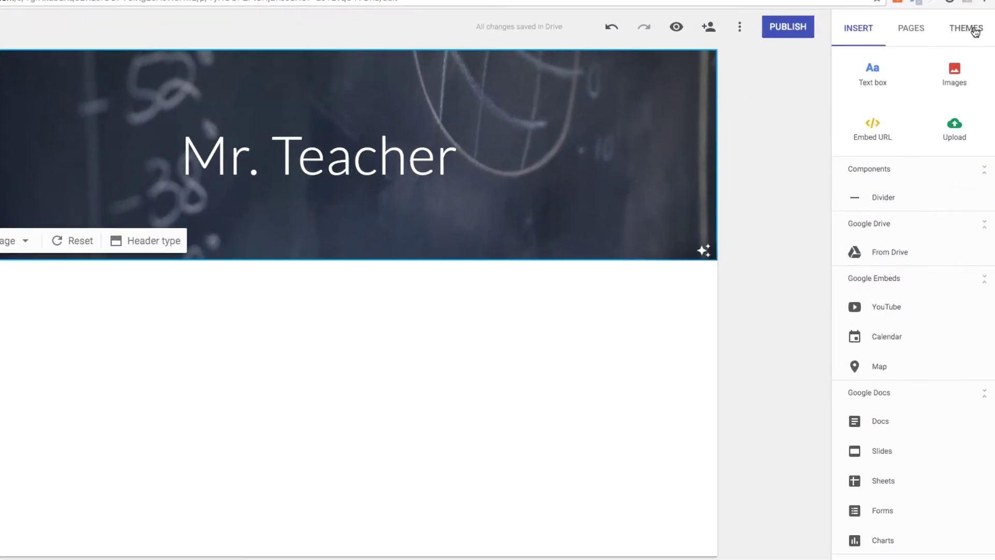
Apply the Impression theme with the blue-grey colour and Narrow font style
click(975, 31)
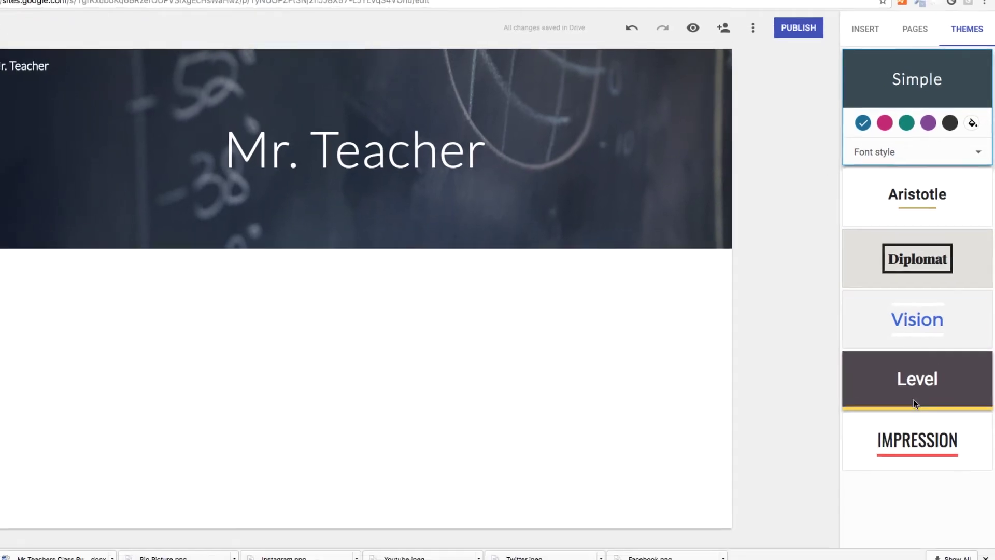
click(919, 439)
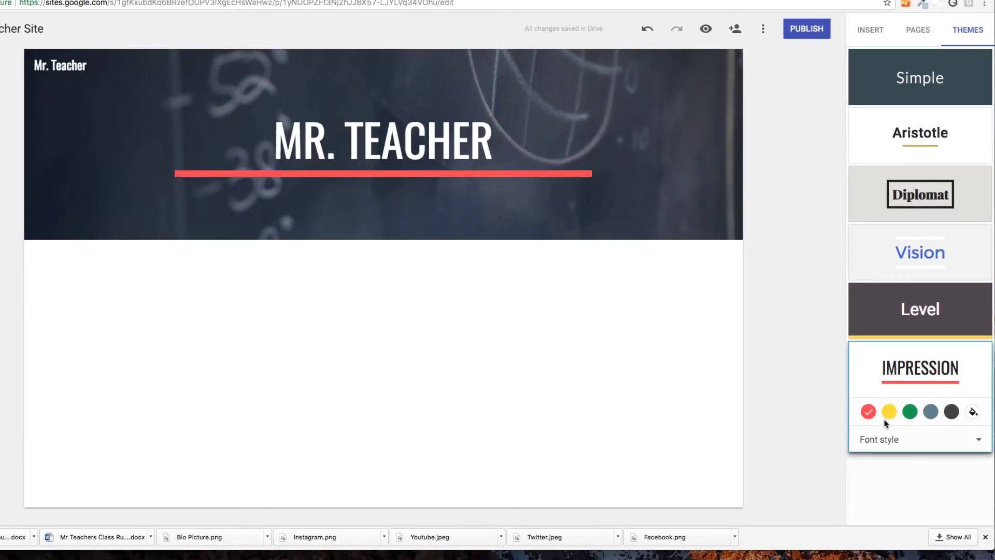
click(931, 411)
click(979, 439)
click(866, 470)
click(924, 439)
click(874, 502)
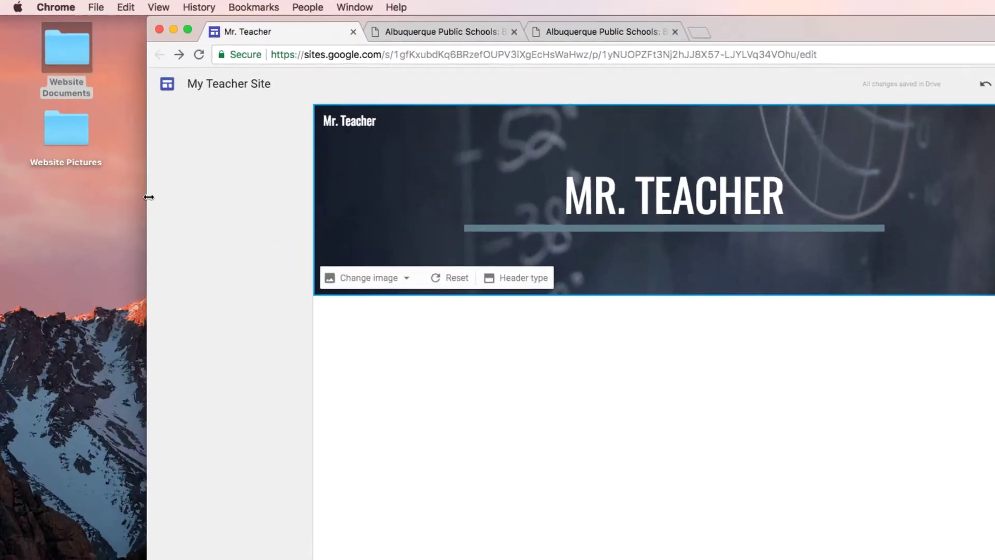
Copy the welcome paragraph from the Class Website text document in Word
double_click(61, 43)
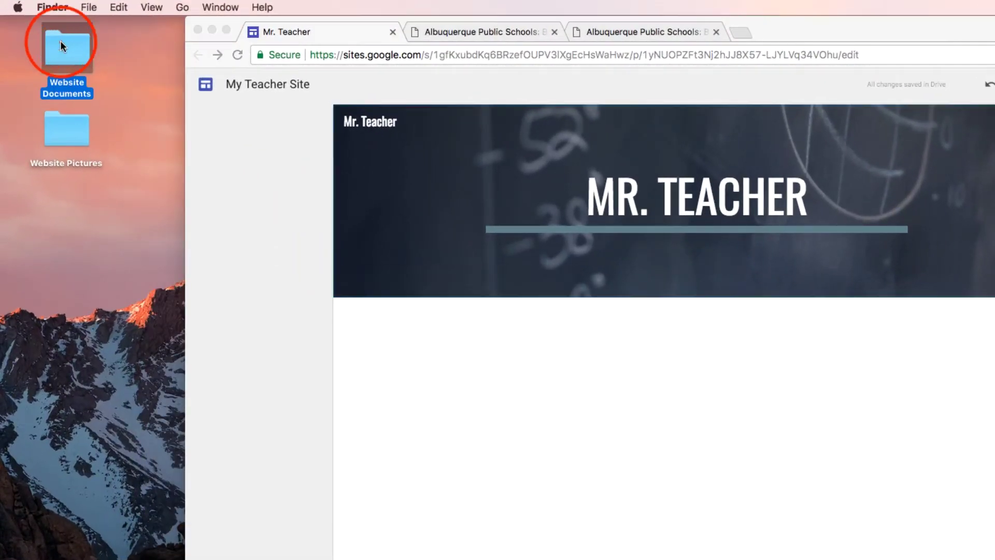
double_click(316, 84)
drag(559, 239, 222, 189)
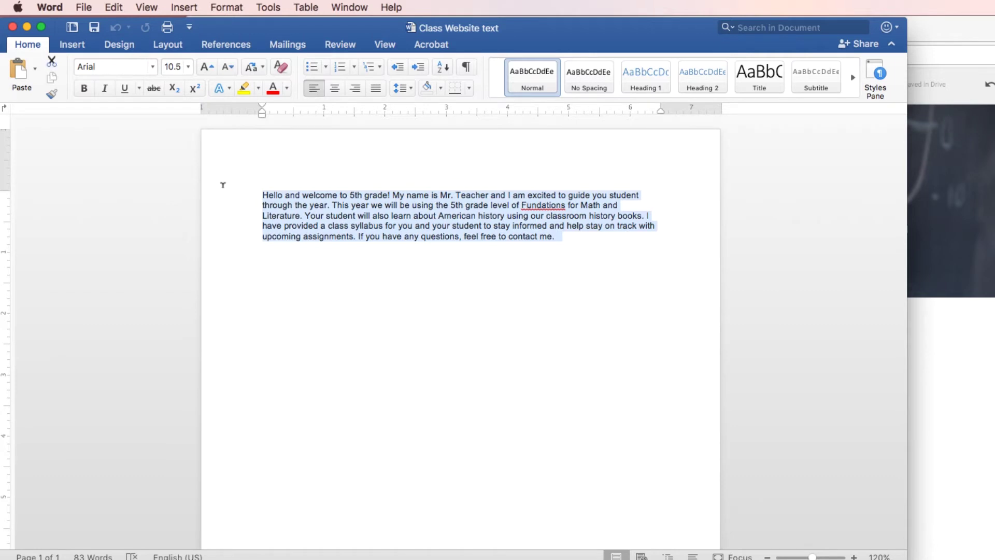
click(105, 8)
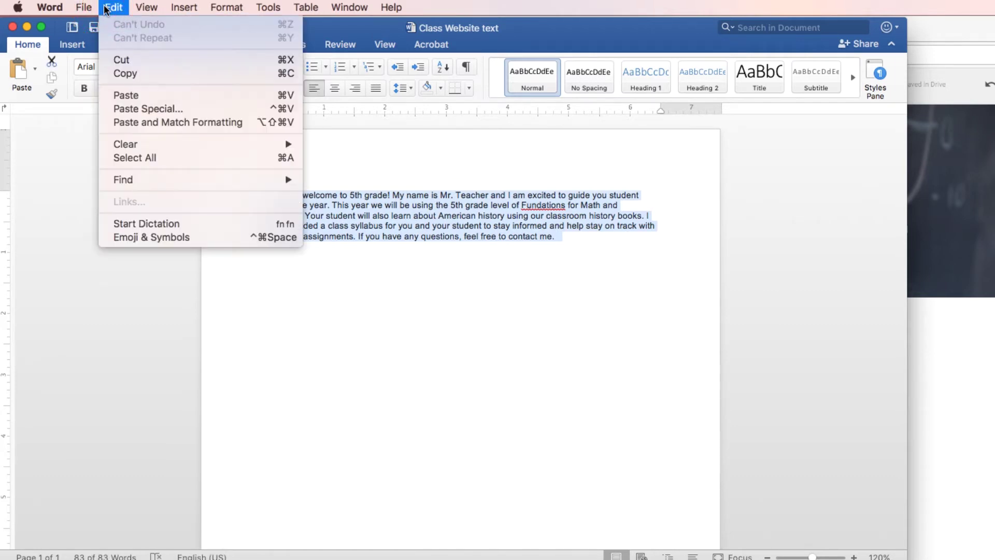
click(140, 73)
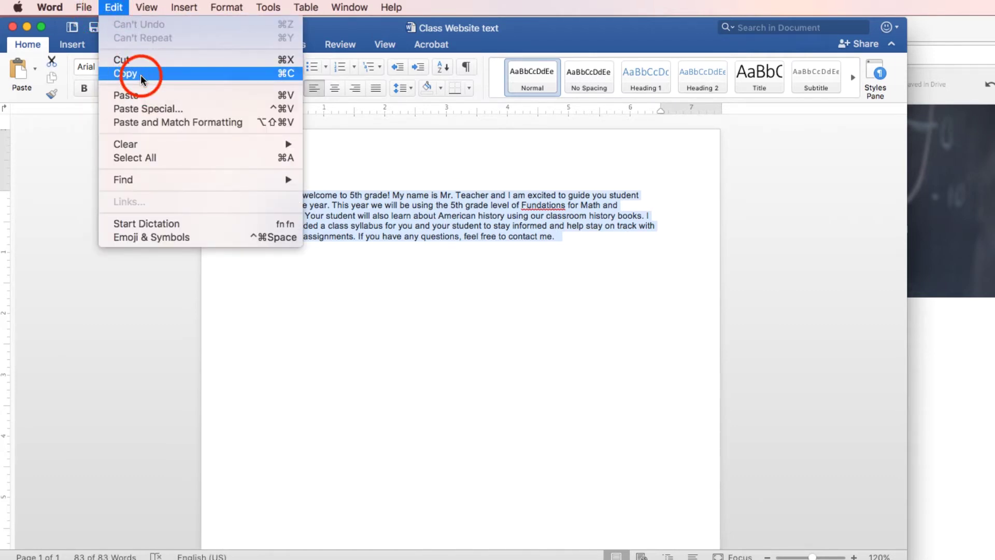
key(super+Tab)
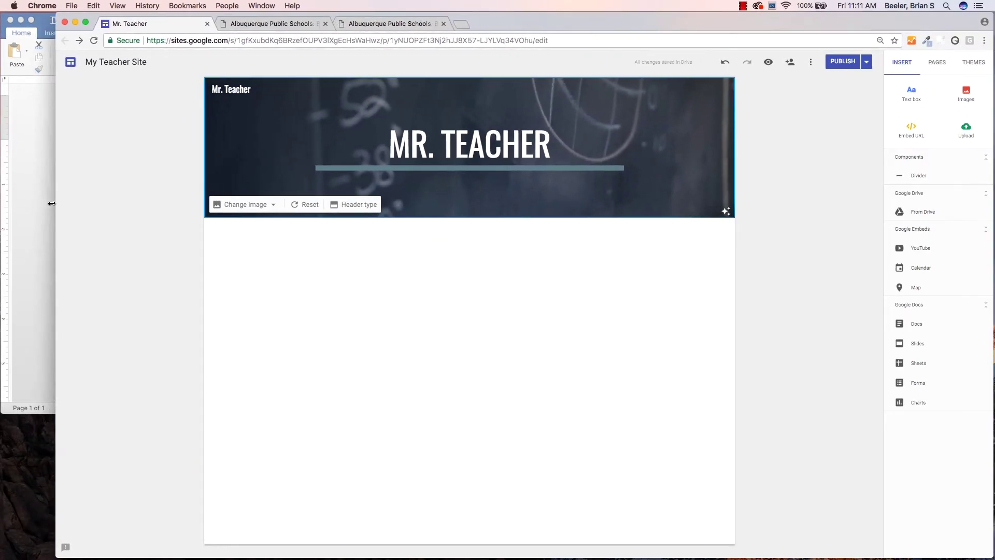
Paste the welcome paragraph into a new text box below the header
click(913, 95)
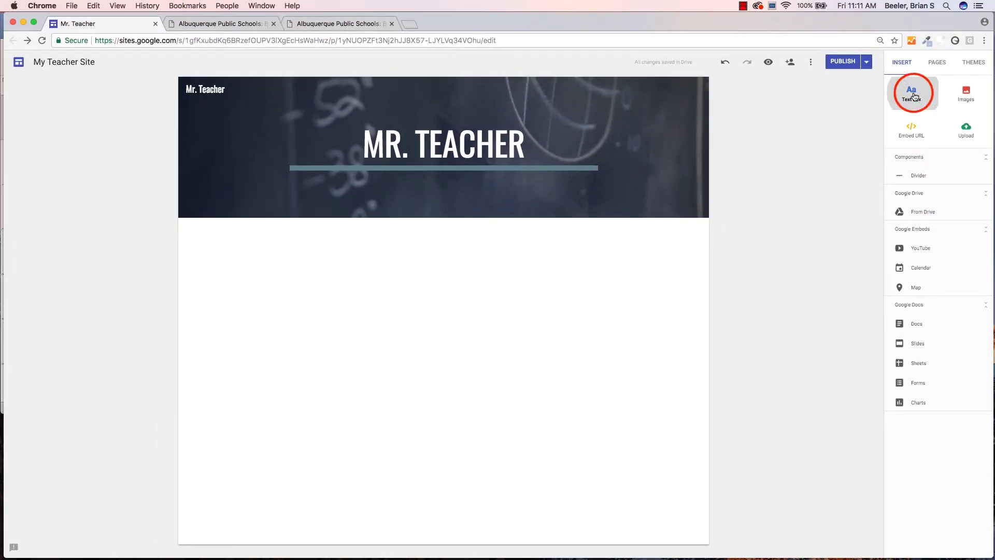
right_click(222, 234)
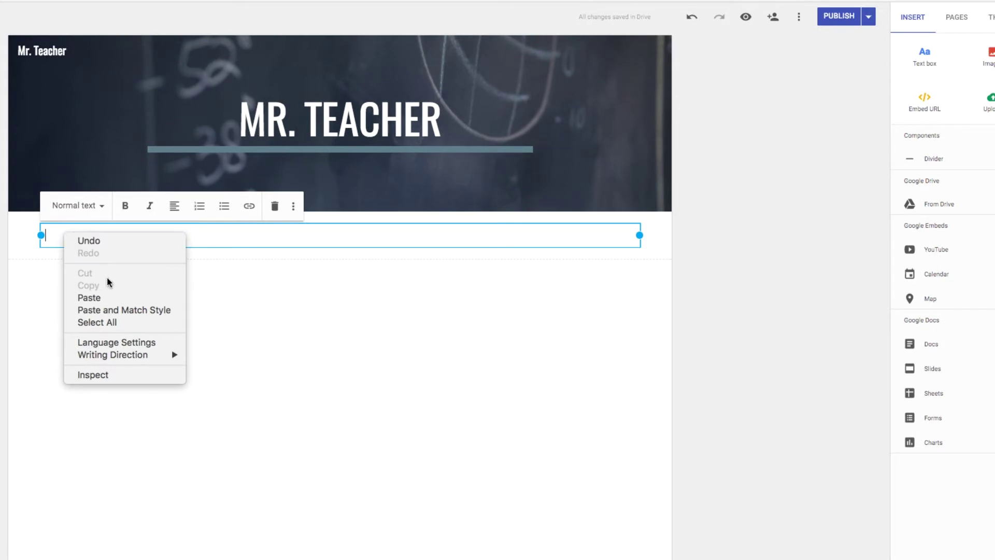
click(89, 297)
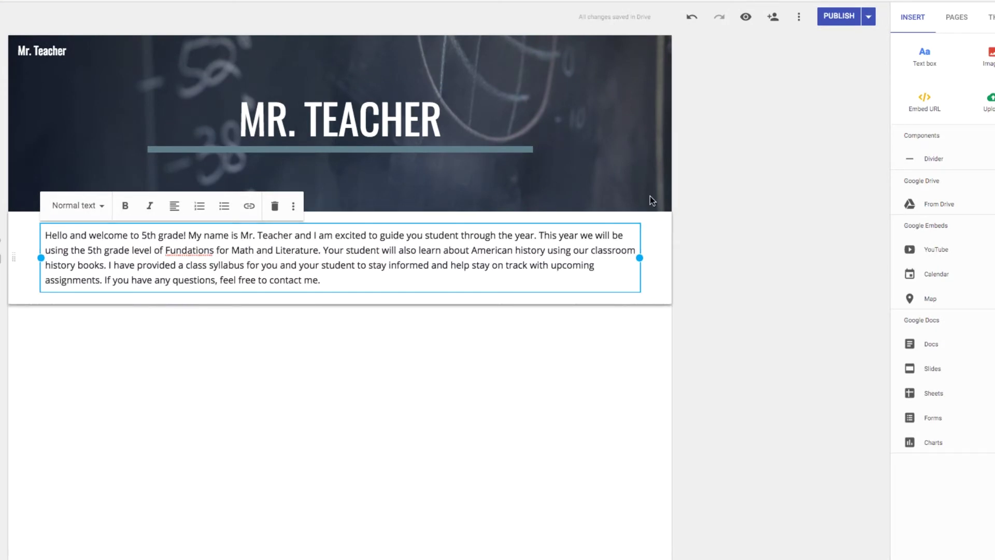
Add a 'Contact Information' / 'Email' text box and move it beside the paragraph
click(921, 60)
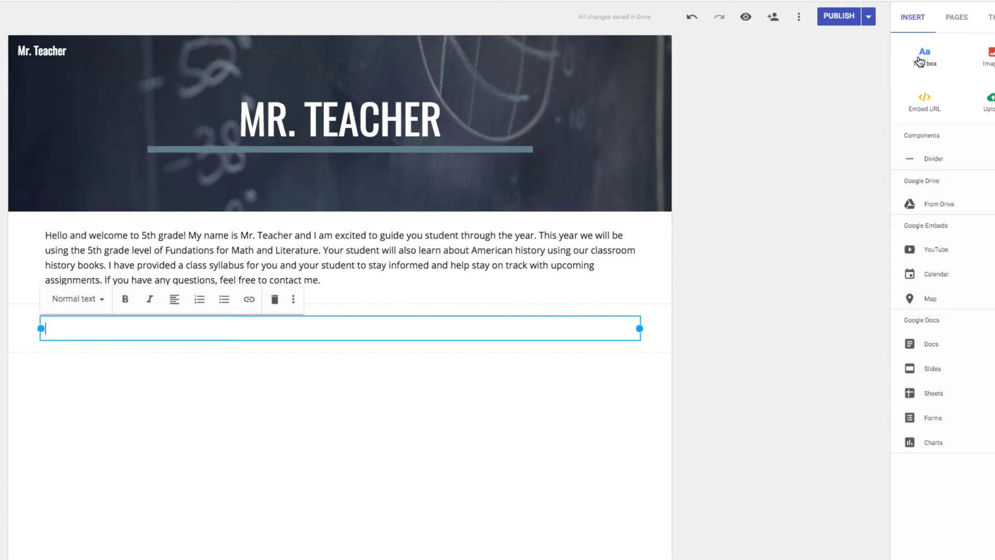
text(Contact Information)
key(Return)
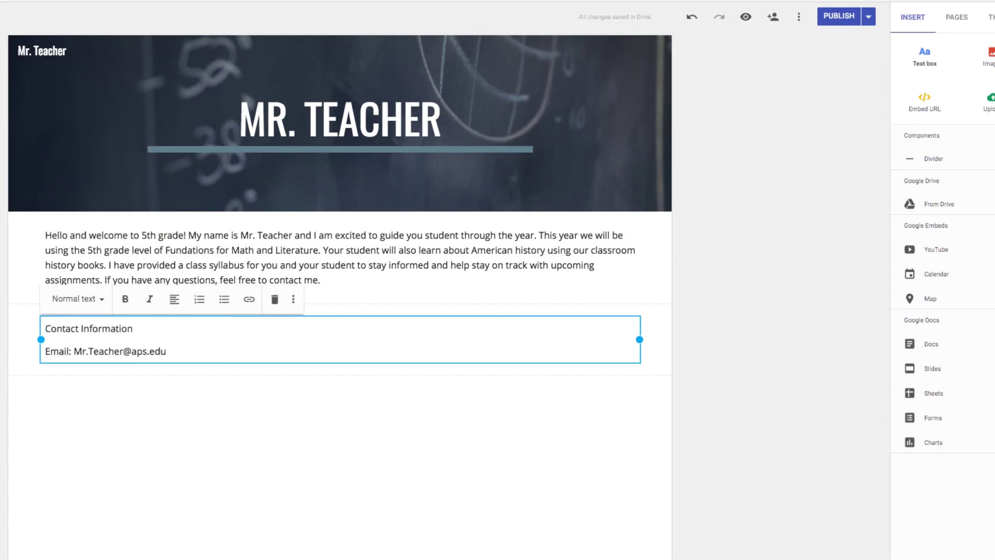
click(362, 354)
drag(340, 320, 625, 250)
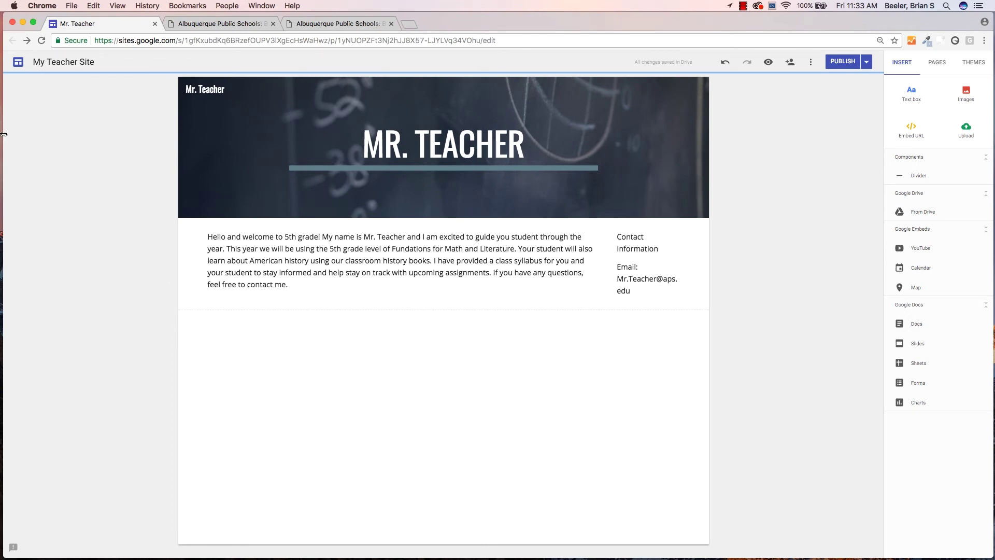
drag(3, 134, 140, 136)
Place Bio Picture.png left of the welcome paragraph and narrow the paragraph box
click(46, 102)
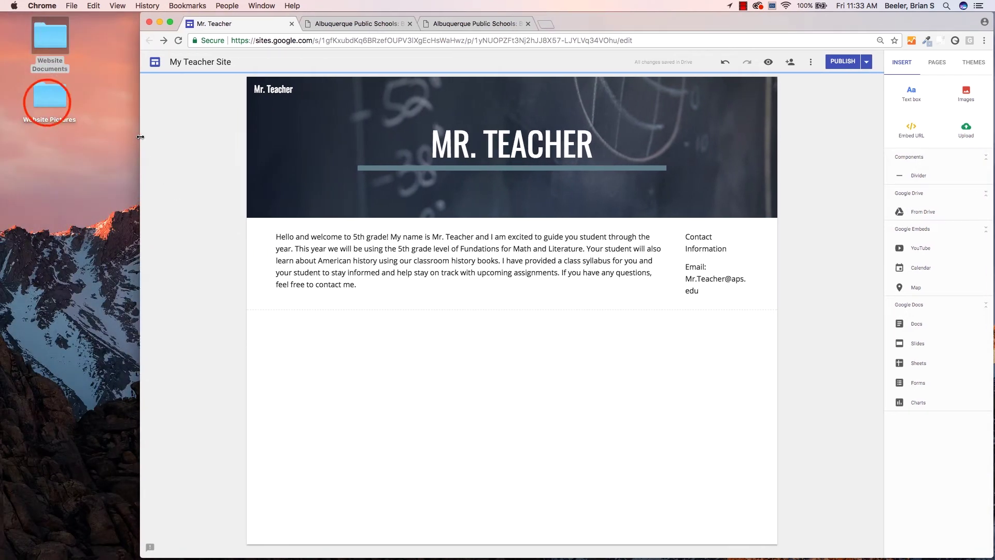
double_click(46, 103)
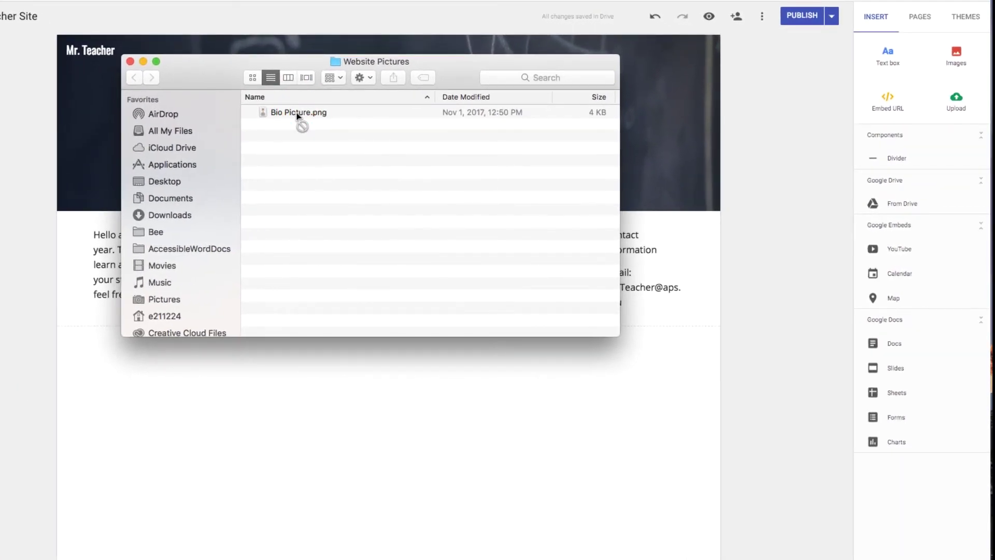
drag(297, 114, 294, 449)
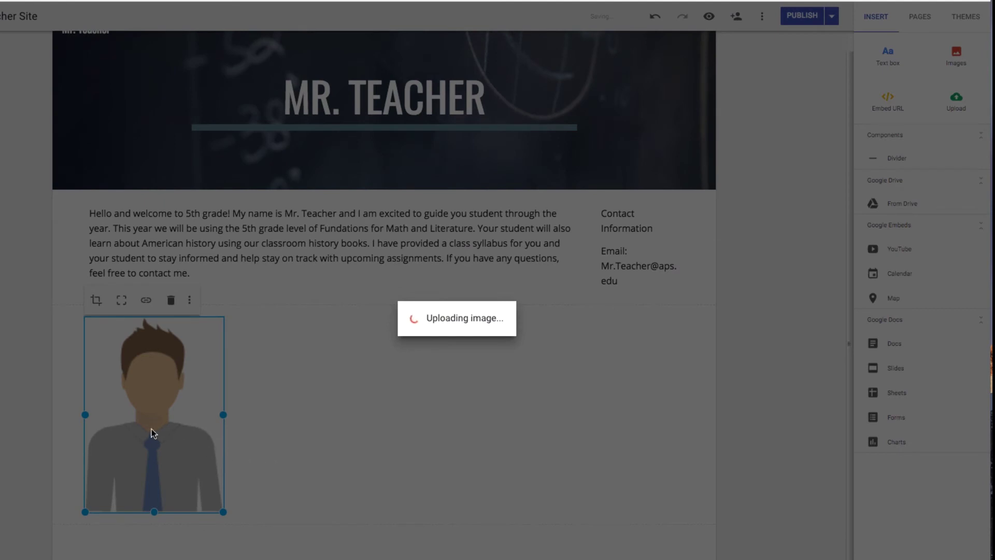
drag(138, 416, 89, 263)
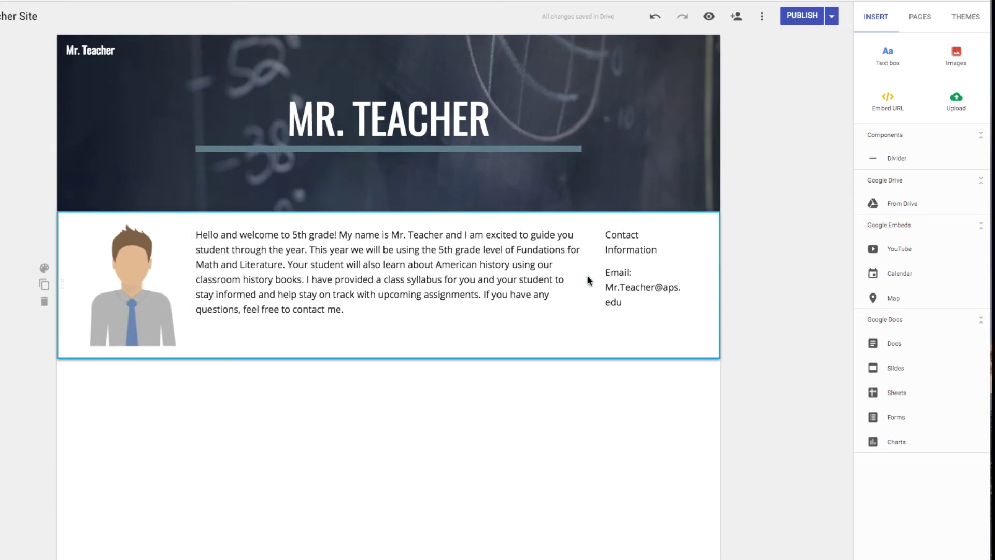
click(532, 279)
drag(587, 271, 464, 275)
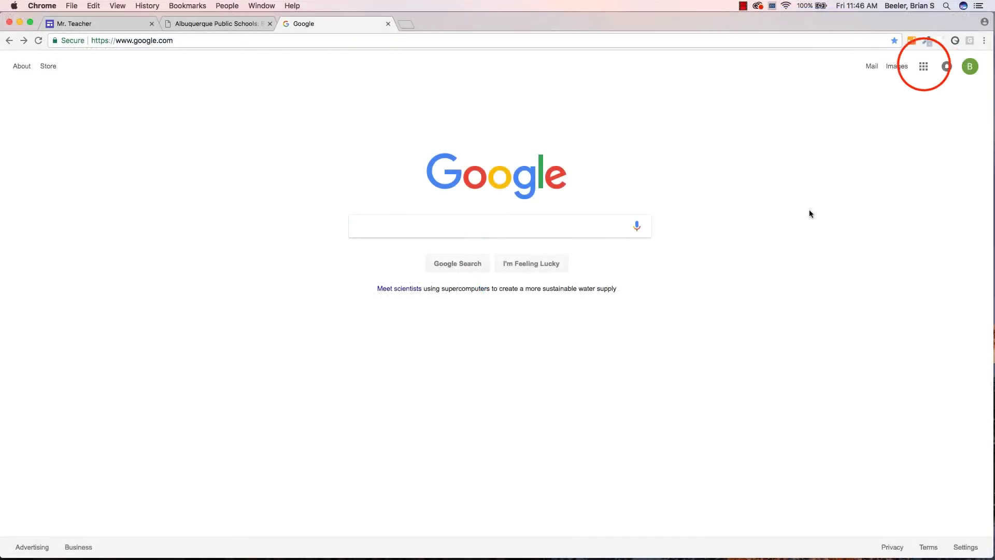
Upload the Website Documents folder to My Drive and open it
click(923, 66)
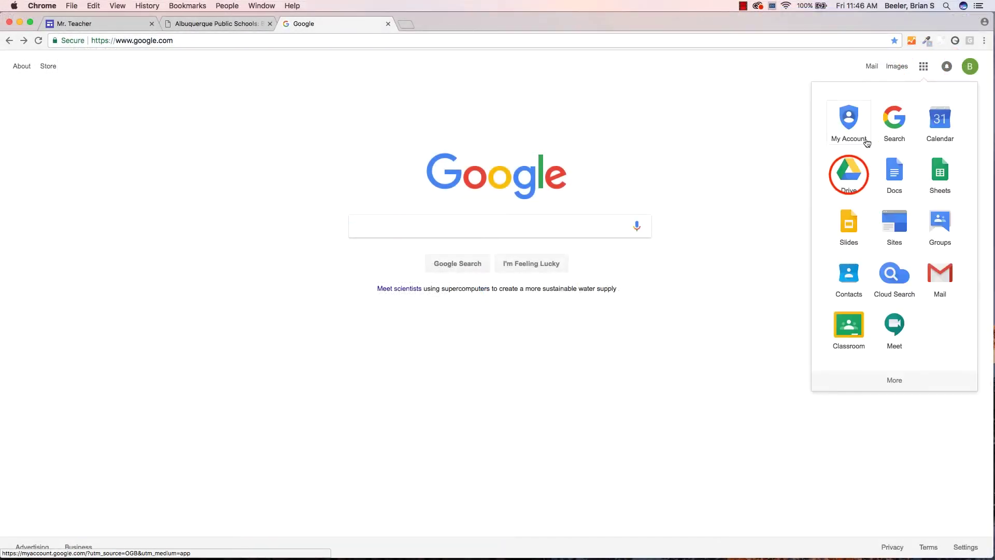
click(846, 172)
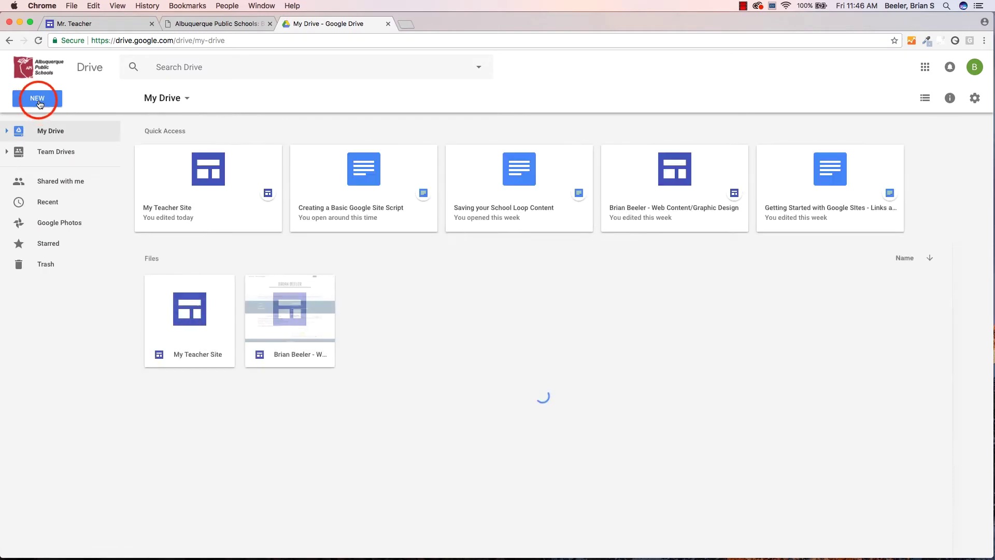
click(38, 100)
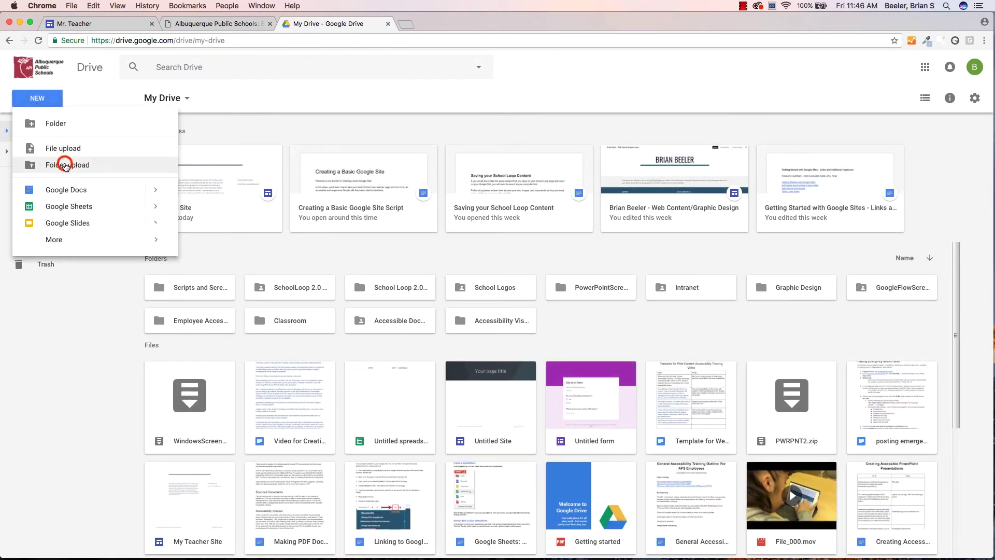
click(65, 166)
scroll(435, 170, down, 10)
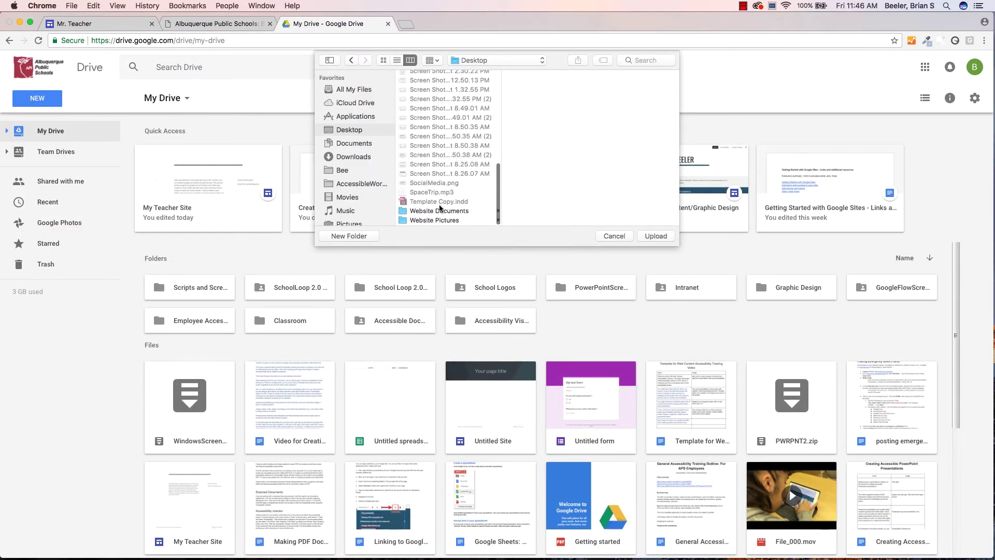
click(438, 212)
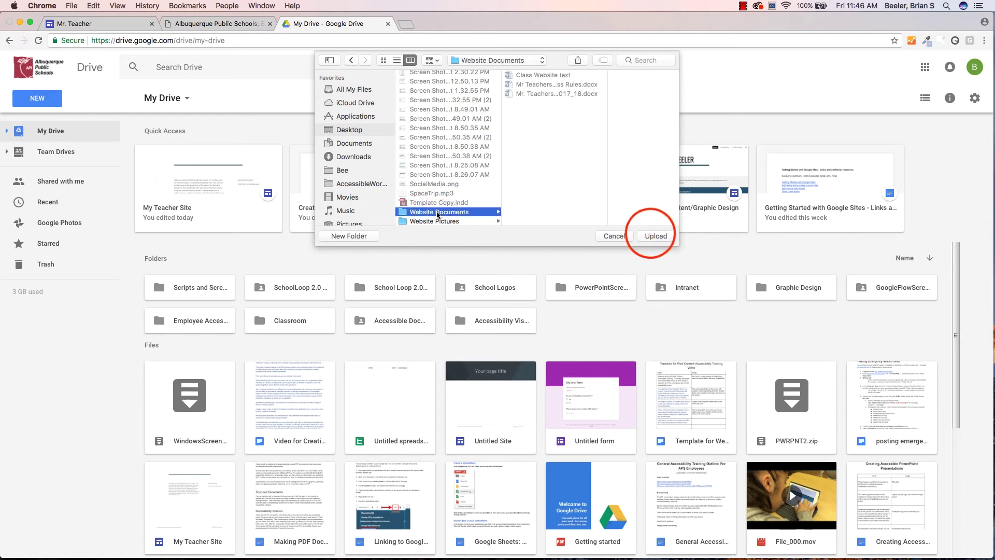
click(649, 236)
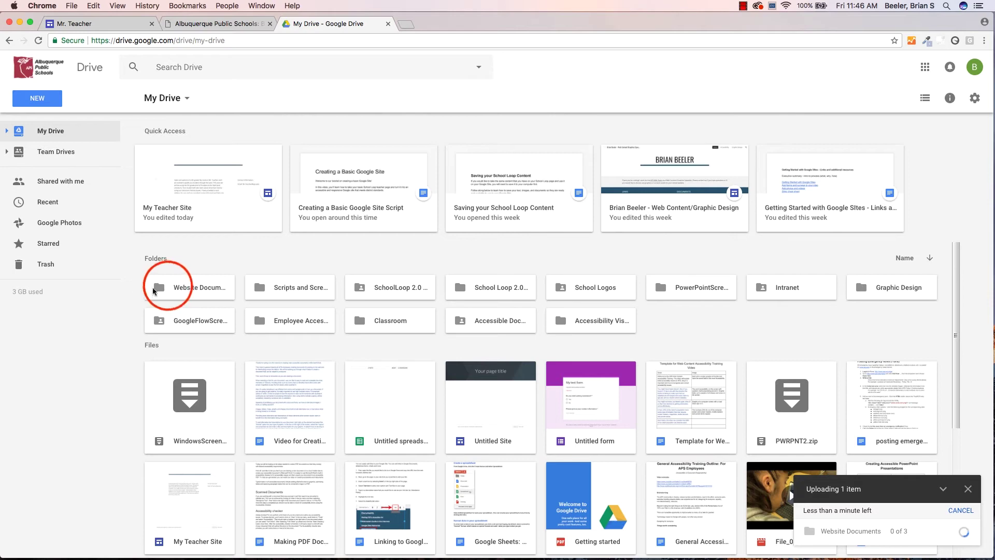
double_click(155, 291)
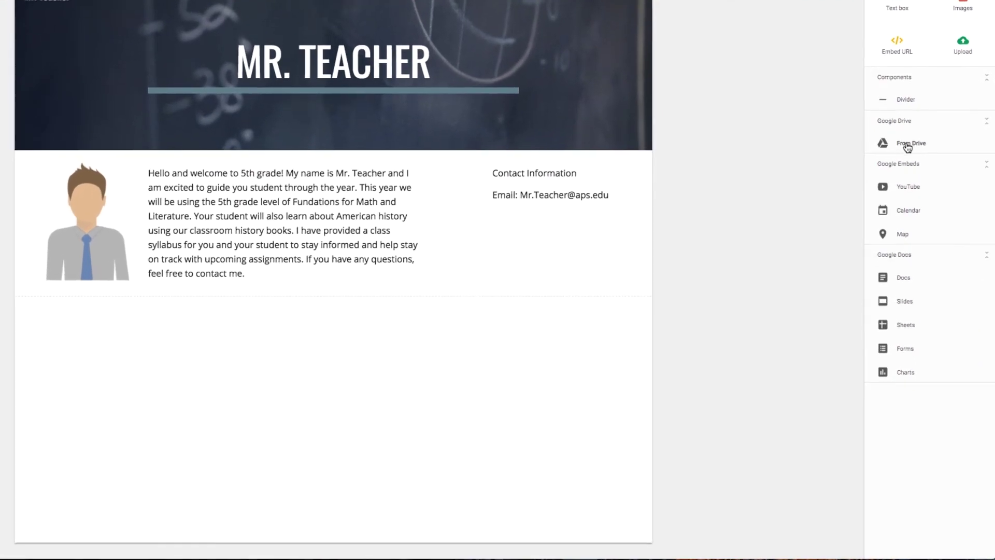
Embed the Website Documents Drive folder with its three files, narrowed to about half width
click(924, 212)
click(912, 144)
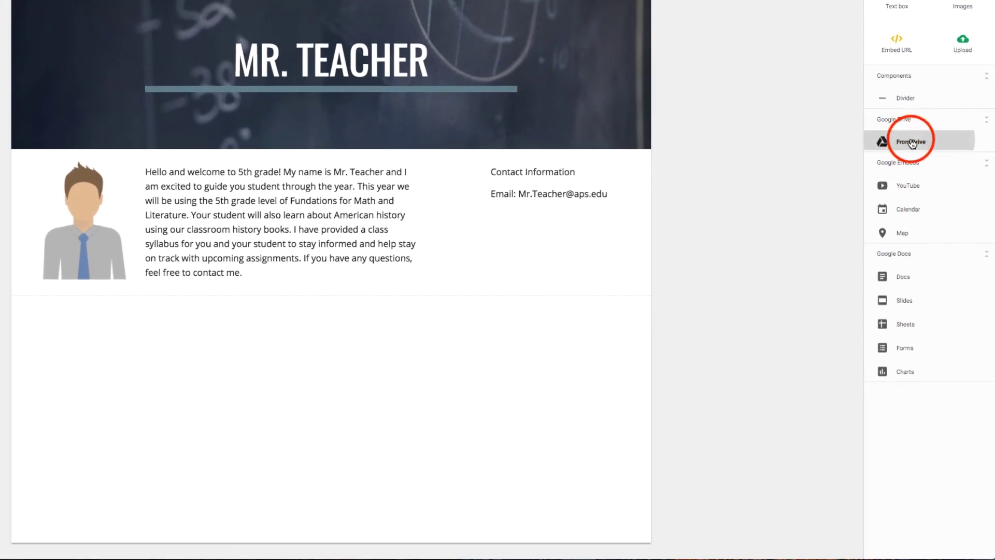
click(838, 197)
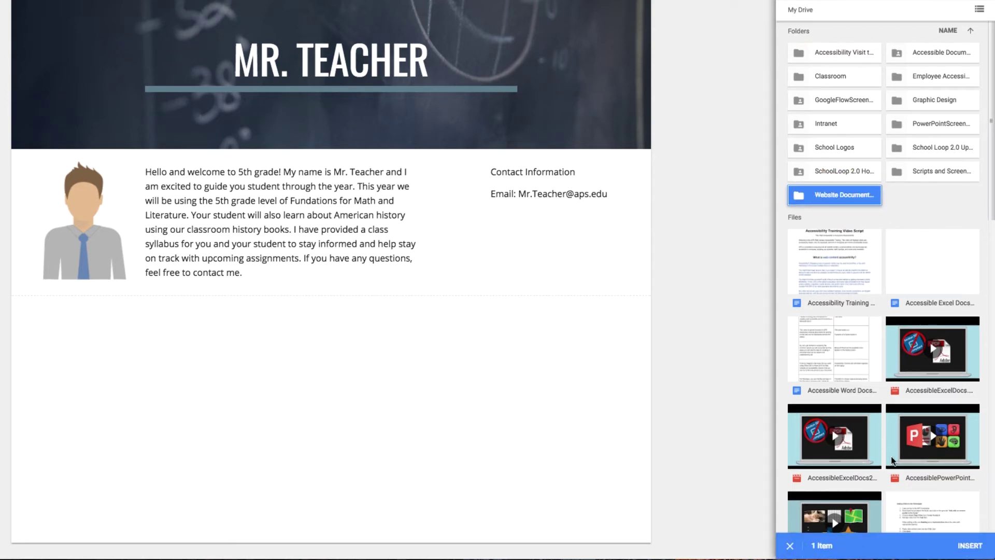
click(969, 545)
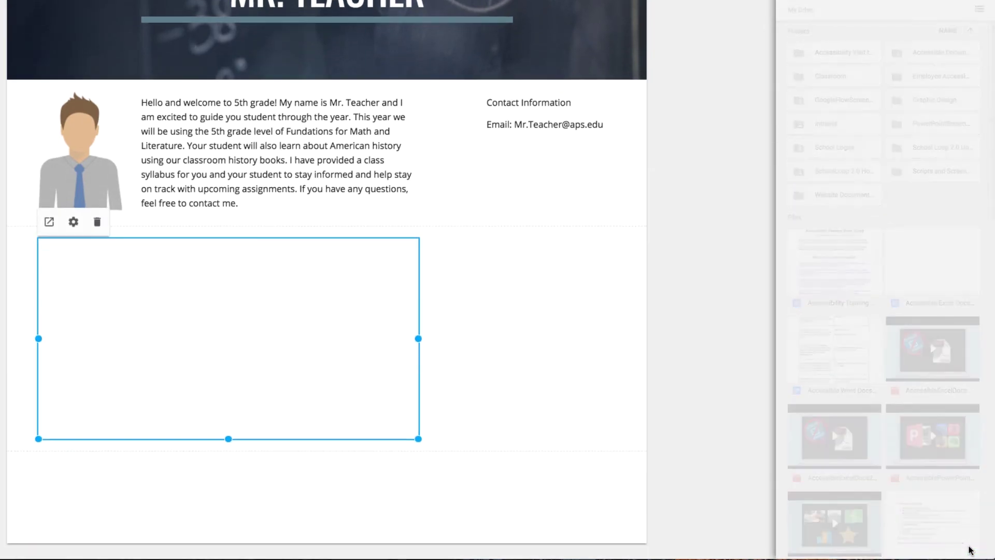
drag(418, 338, 347, 343)
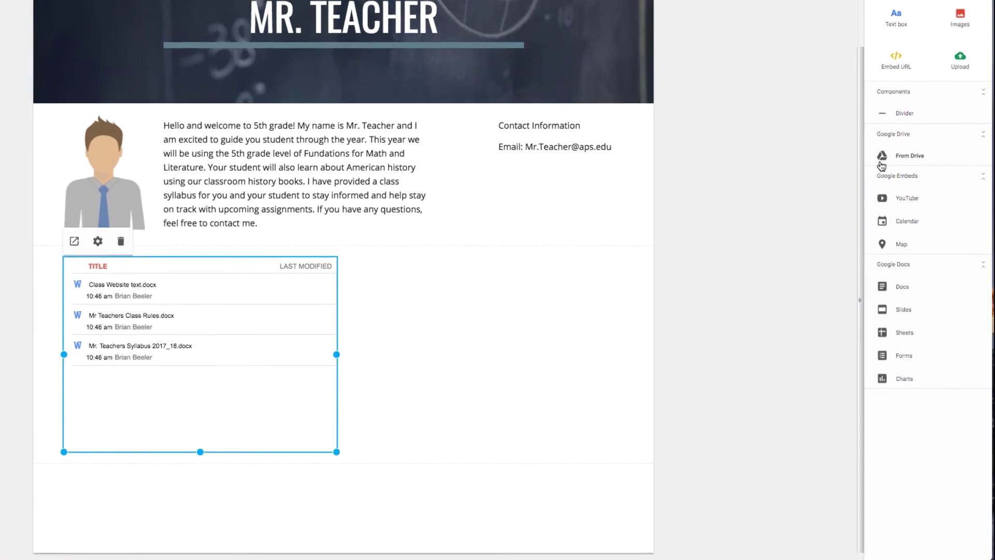
Insert the Mr. Teacher calendar and move it beside the document list
click(927, 221)
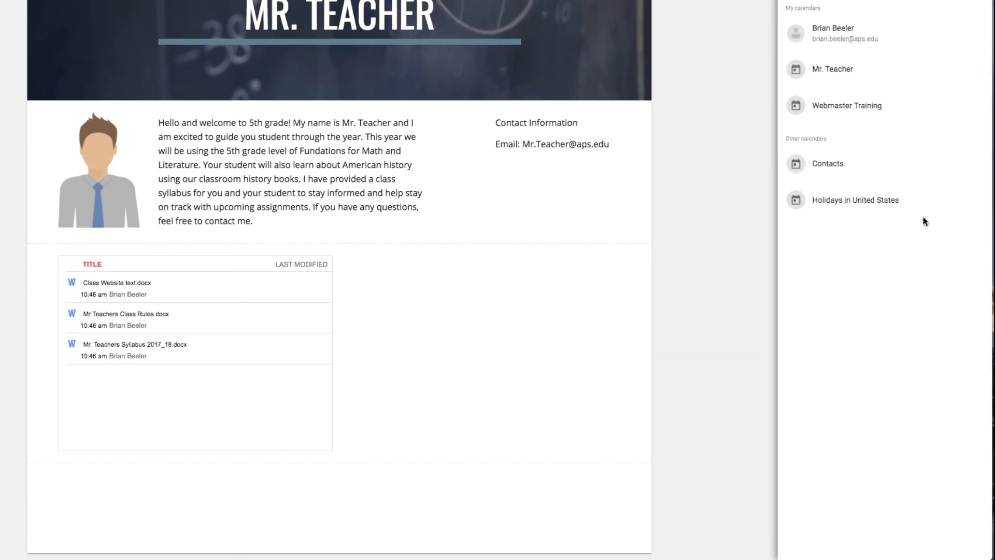
click(864, 71)
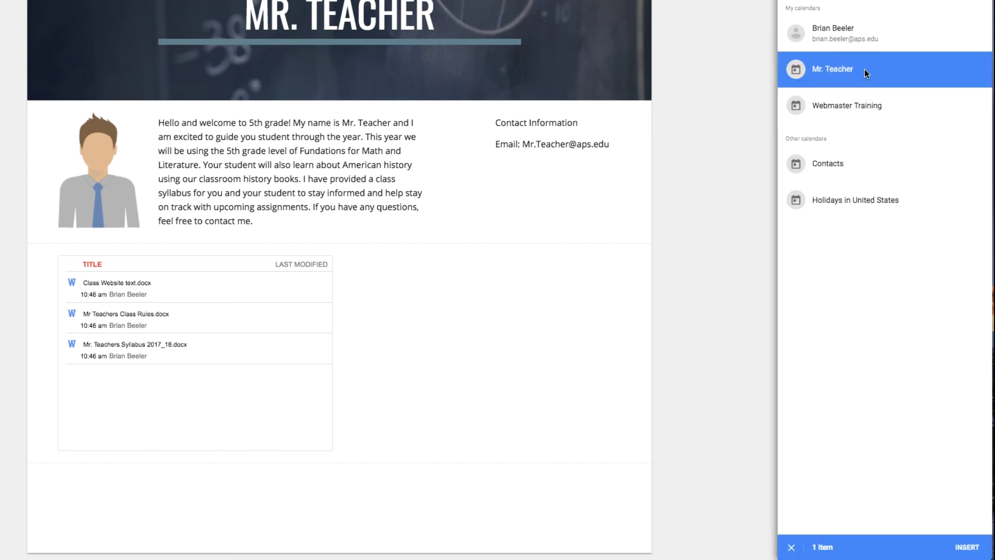
click(964, 546)
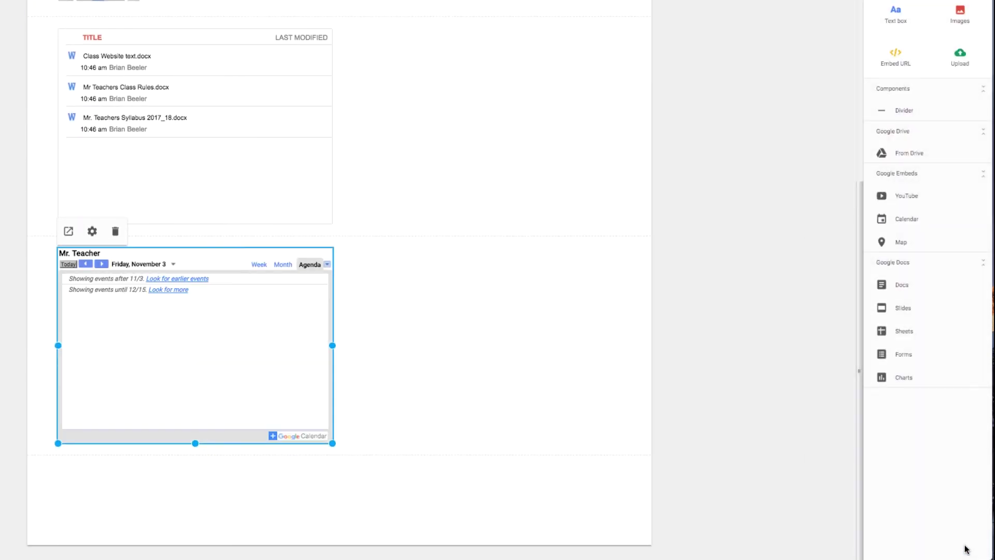
click(195, 265)
drag(193, 264, 400, 147)
Set the calendar's view mode to Month
click(381, 230)
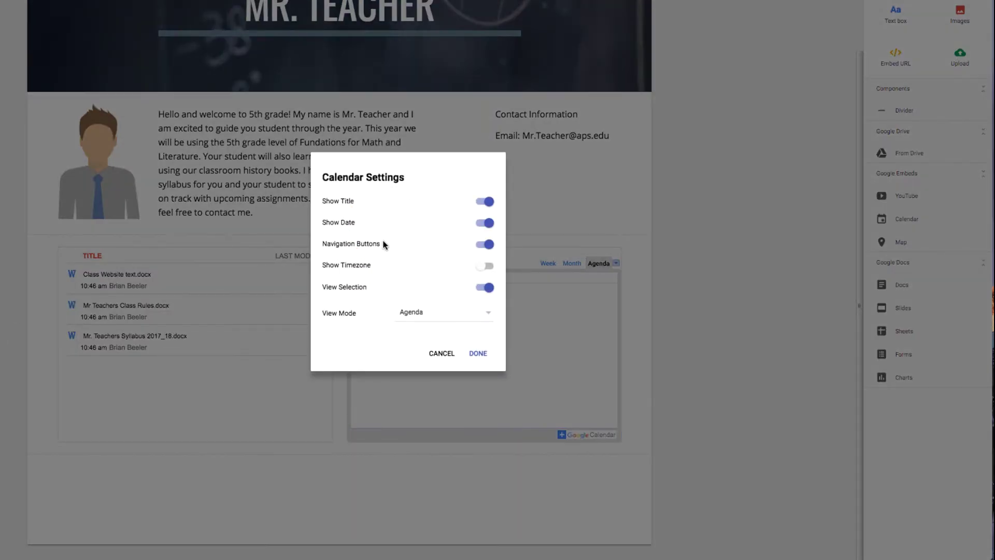
click(413, 311)
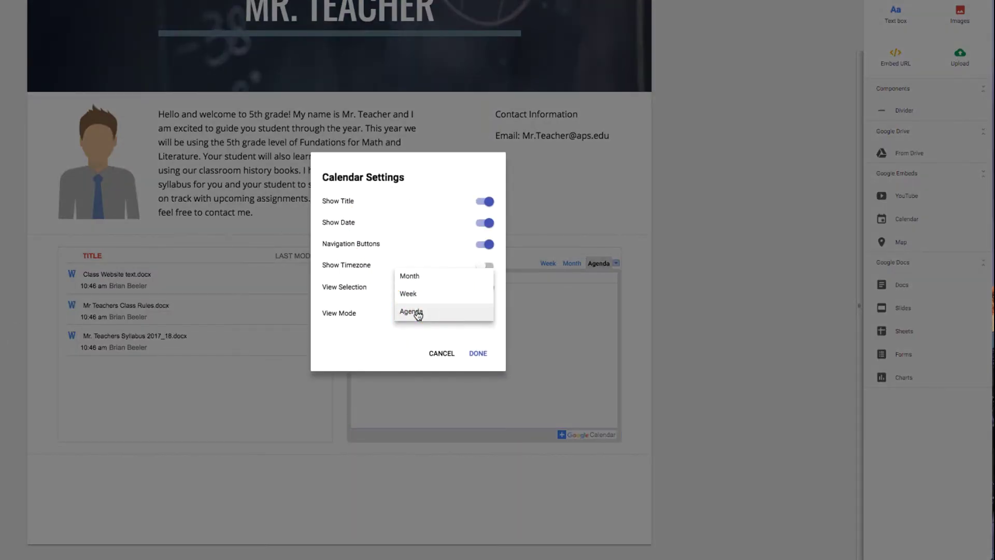
click(417, 276)
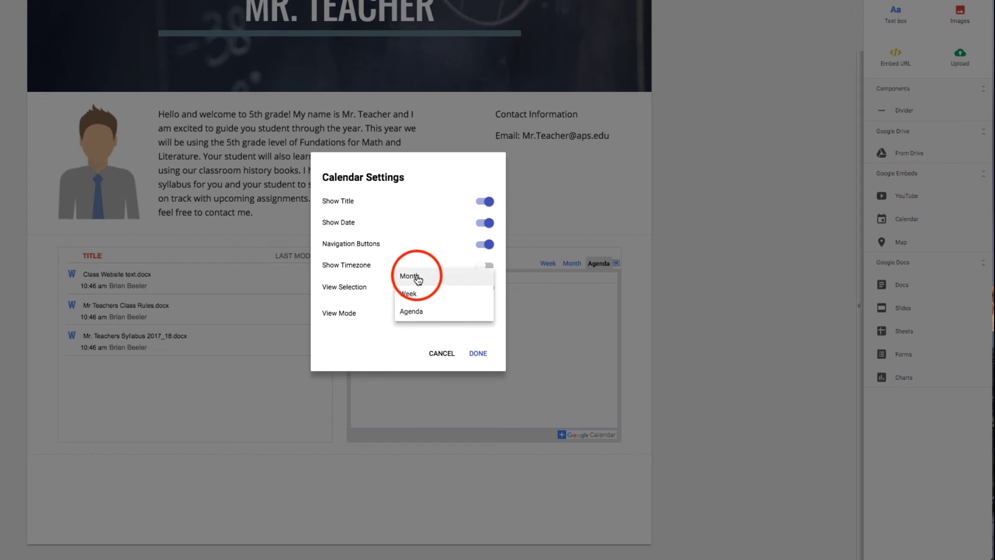
click(476, 353)
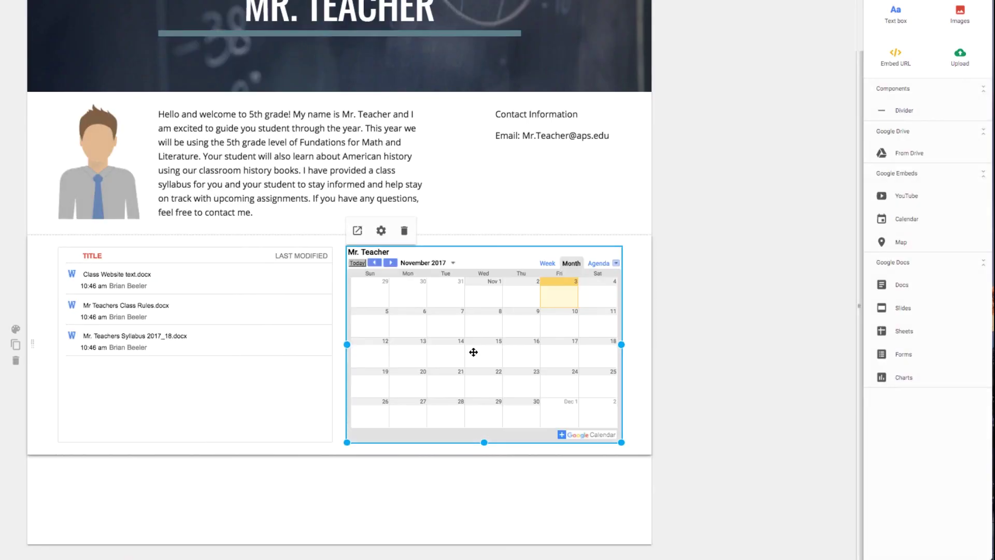
click(663, 364)
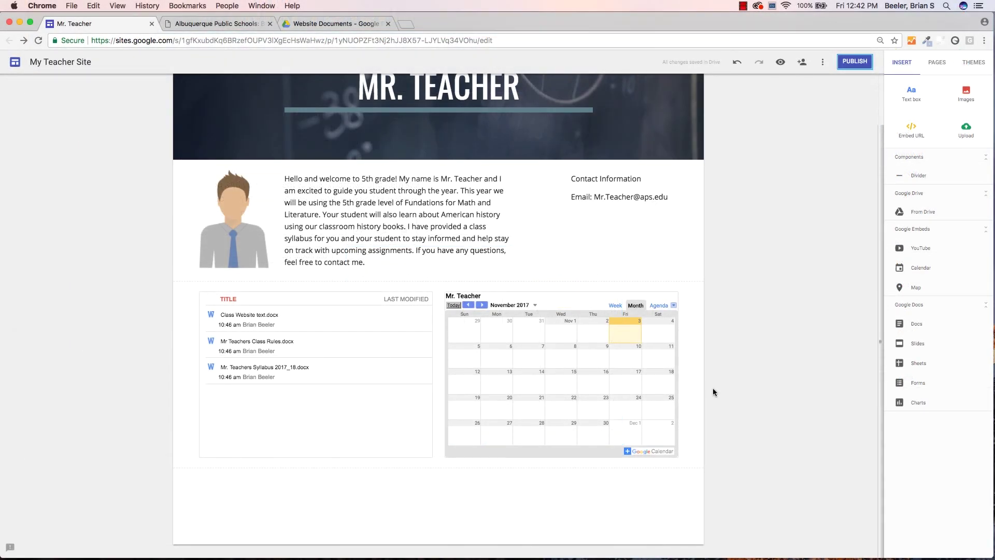
Publish at mrteacher for anyone on the web, hidden from search engines, then view the live site
click(851, 63)
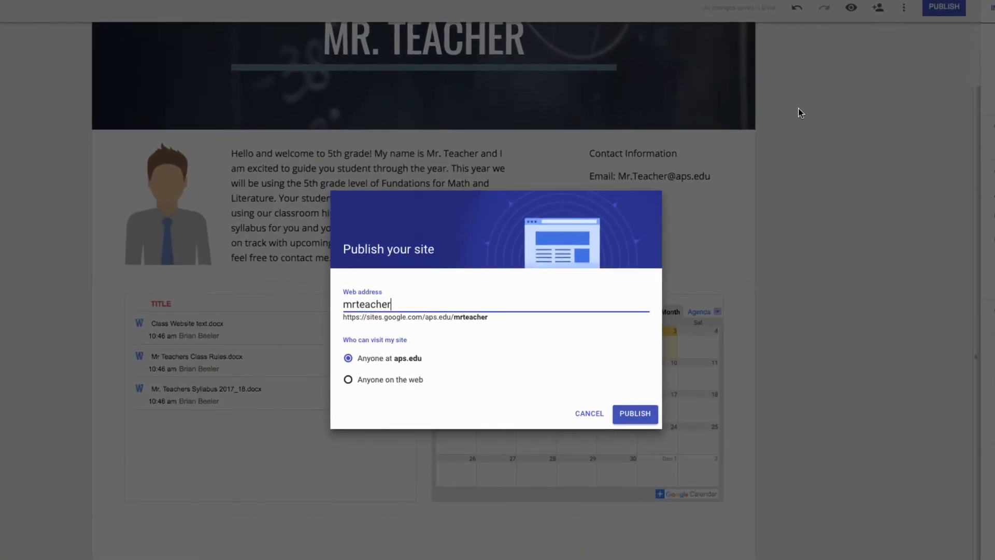
click(348, 381)
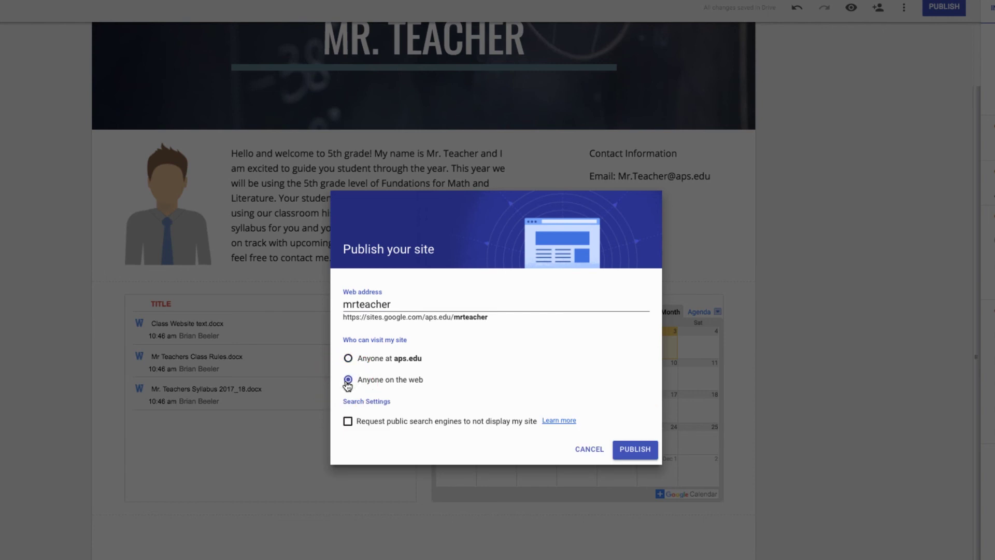
click(347, 422)
click(652, 449)
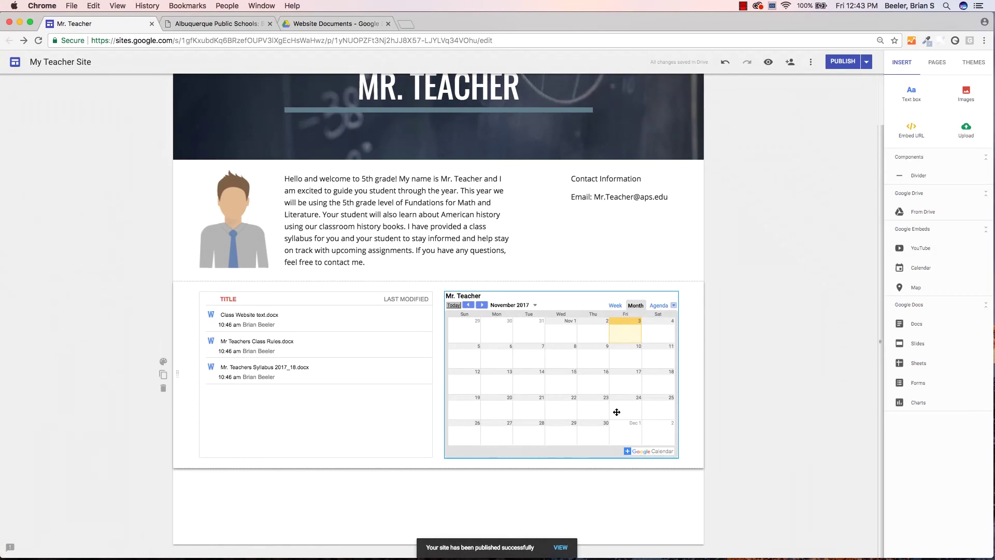
click(559, 548)
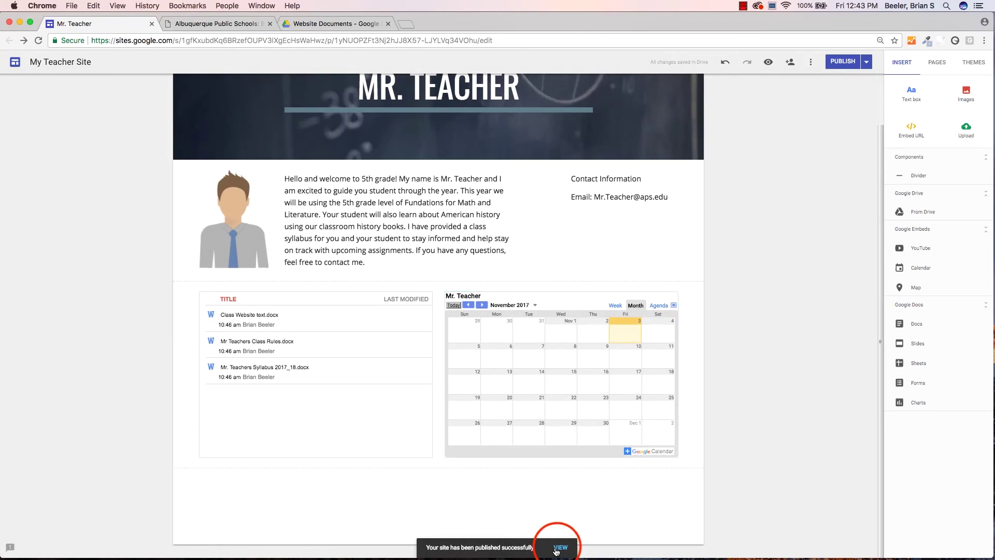